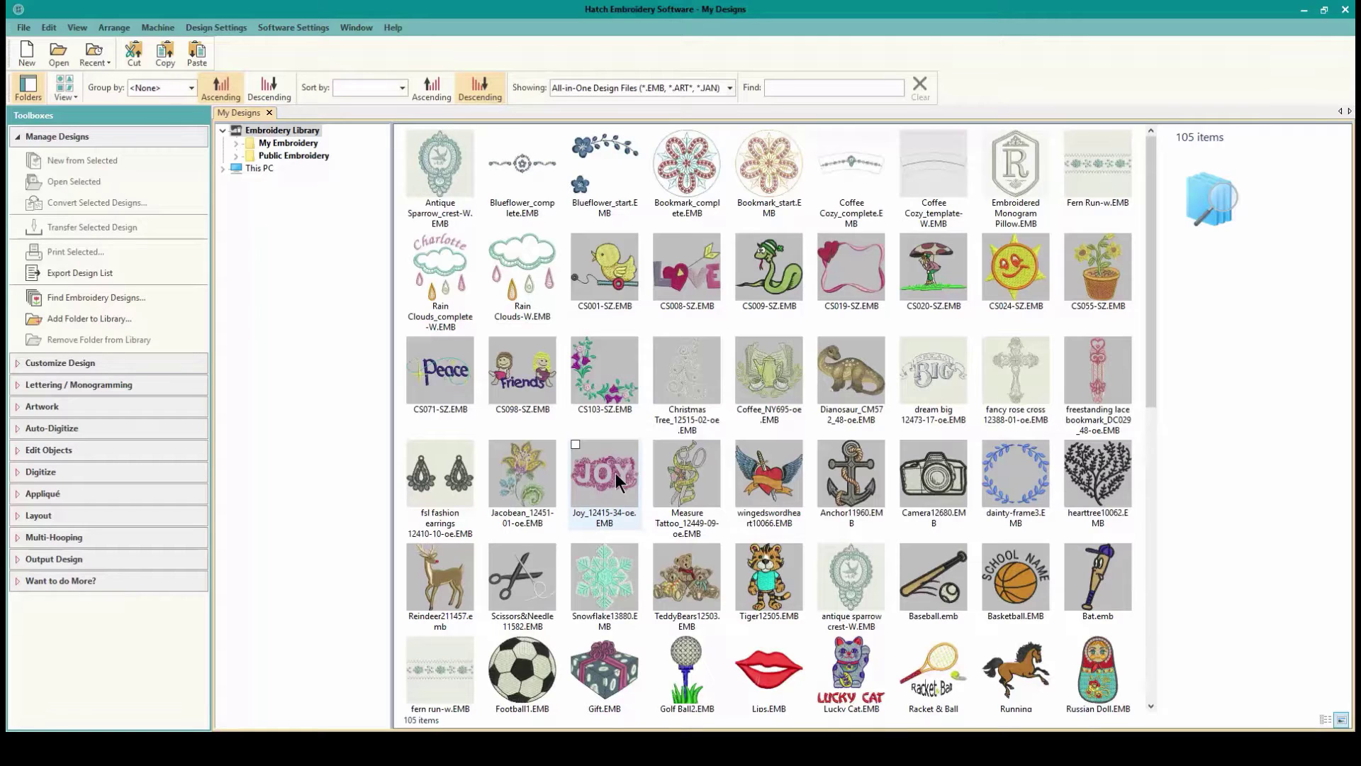
- Create a new blank design, Design2, from the File menu
click(23, 29)
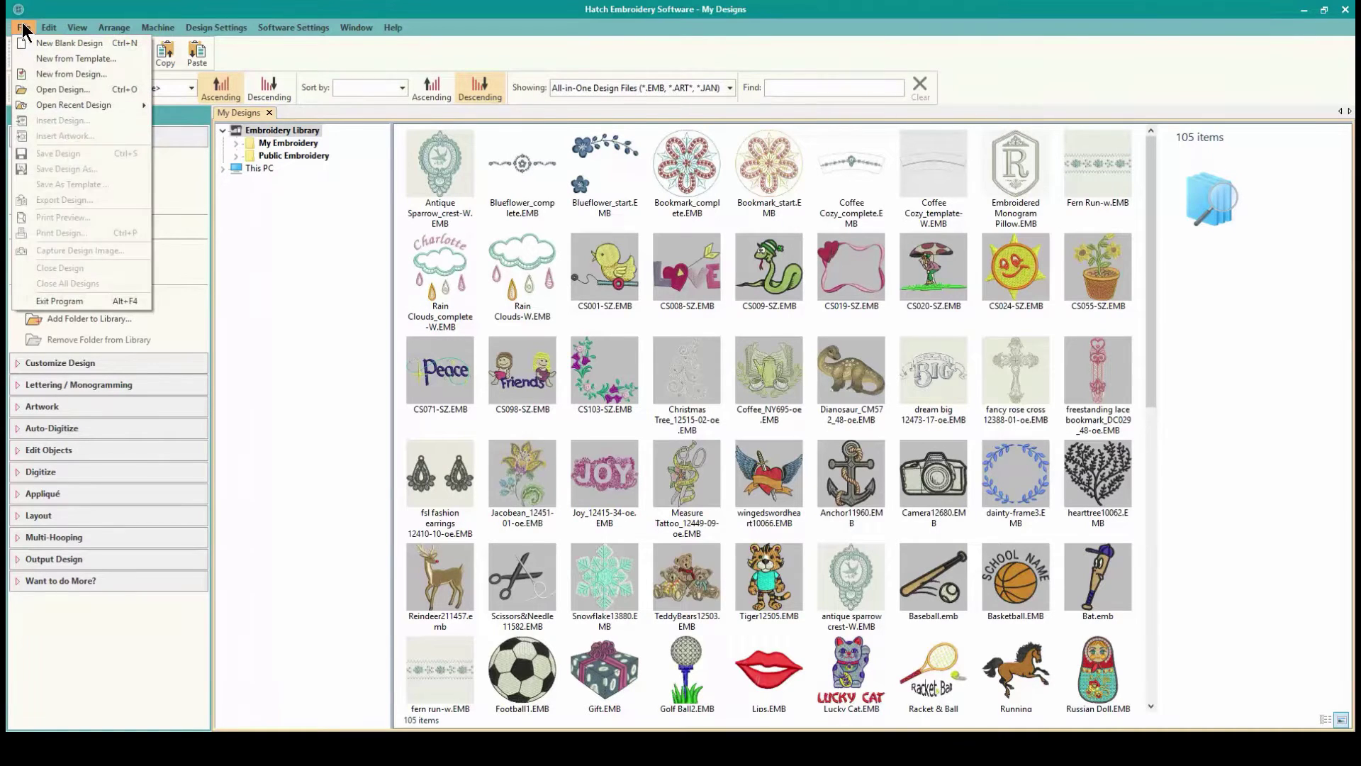
click(24, 28)
click(23, 29)
click(113, 45)
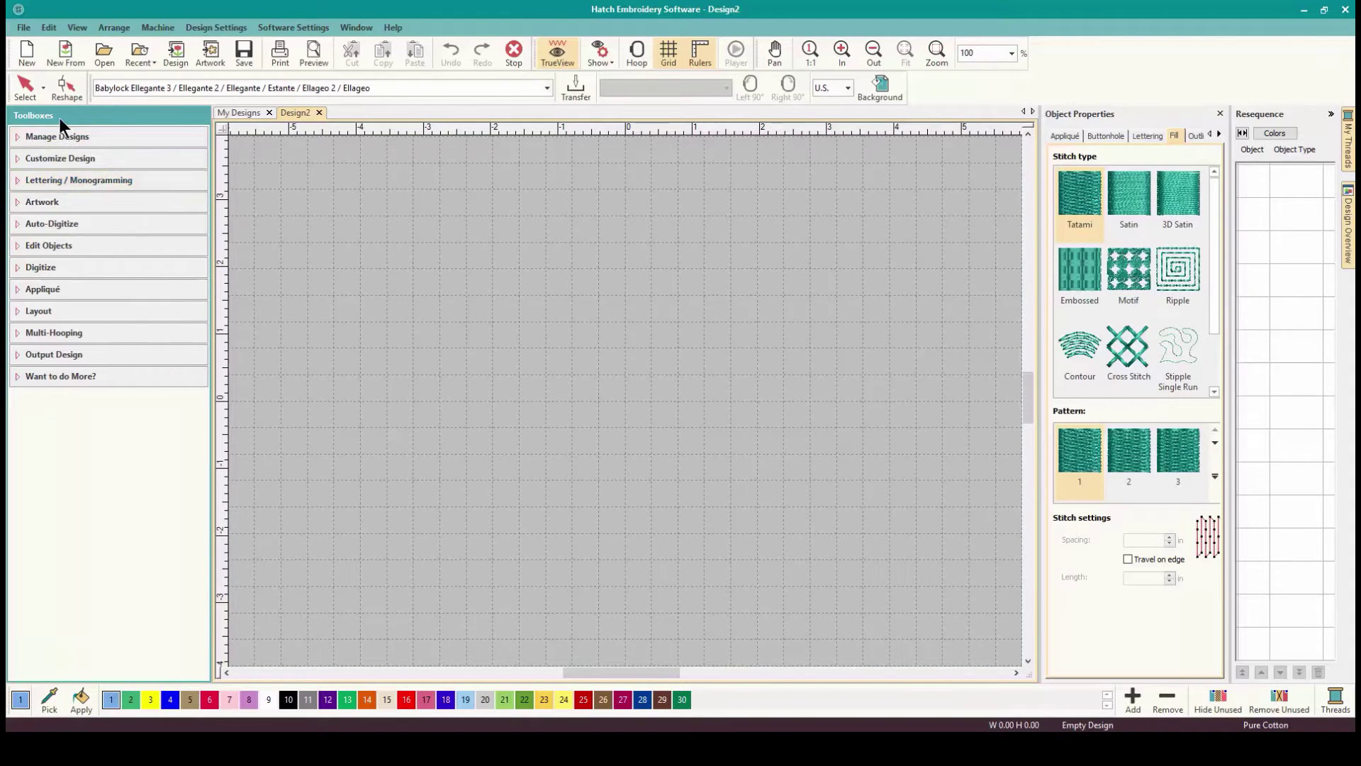
- Insert the Style02bo pentagon monogram from the Monogramming designs onto the canvas
click(114, 186)
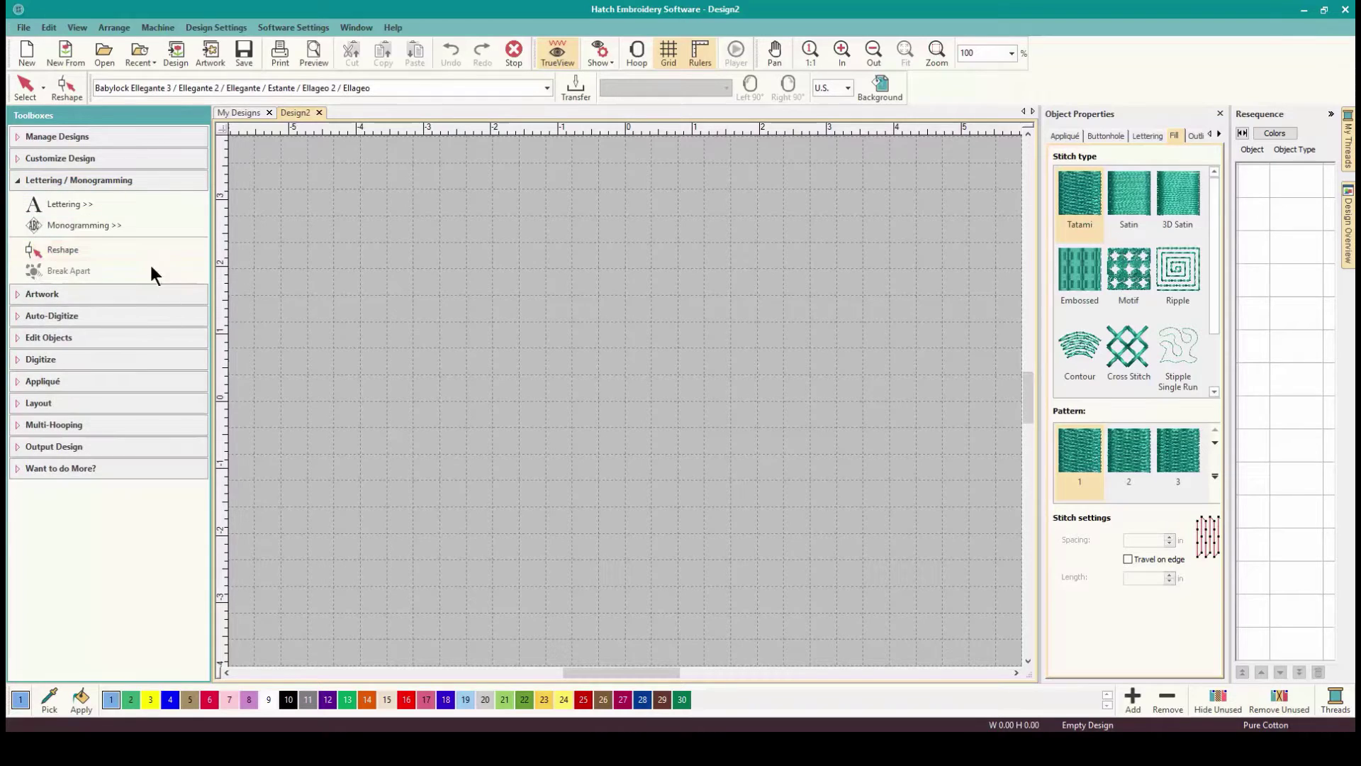
click(104, 227)
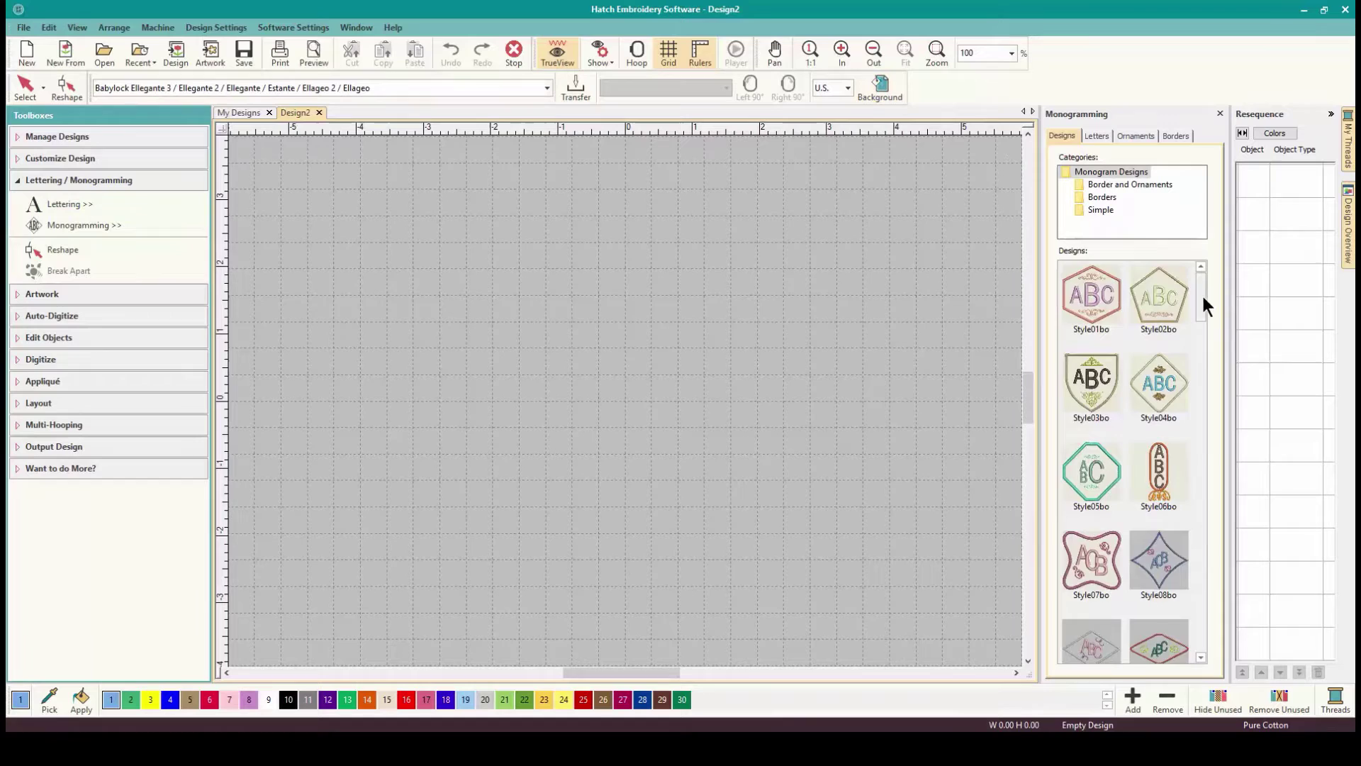
mouse_move(1201, 294)
mouse_down()
mouse_move(1209, 584)
mouse_move(1199, 279)
mouse_up()
click(1159, 301)
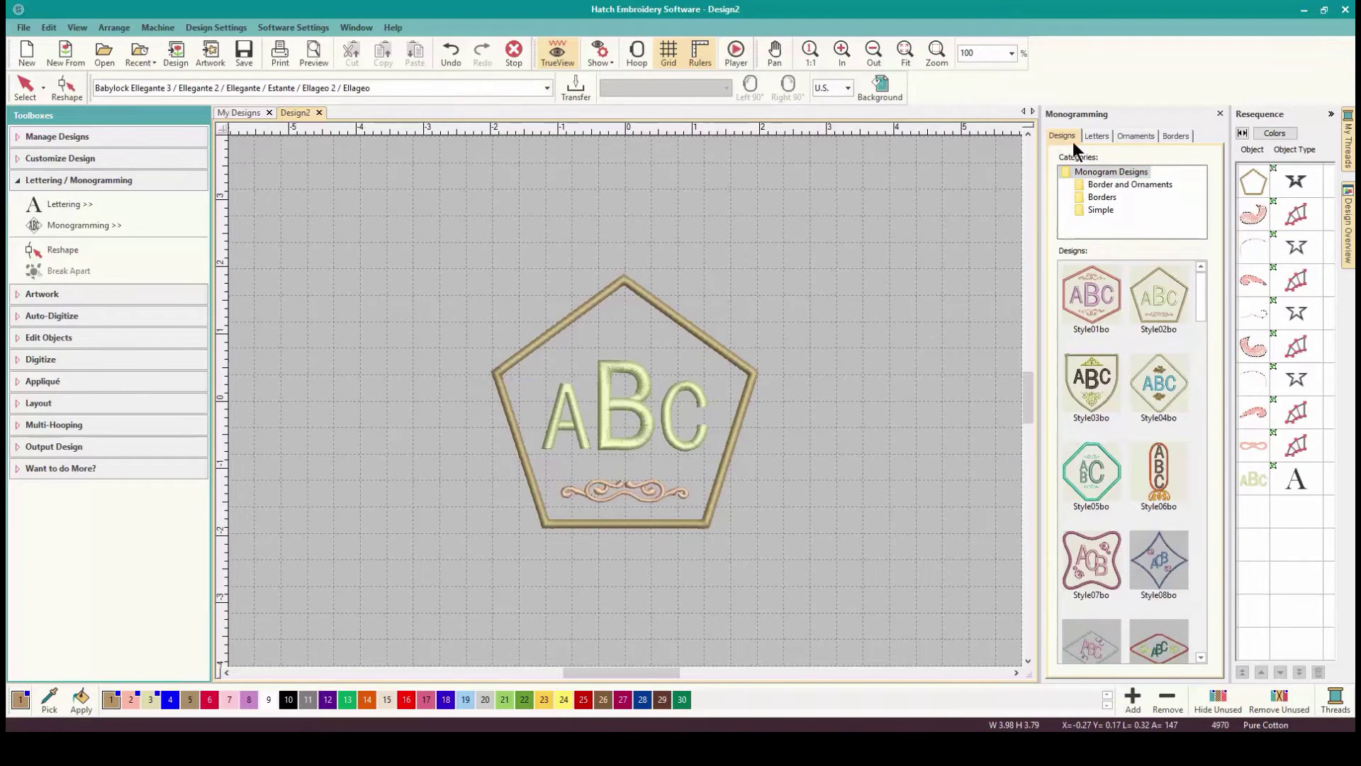
- Replace the monogram letters ABC with OML, then select all objects
click(1098, 136)
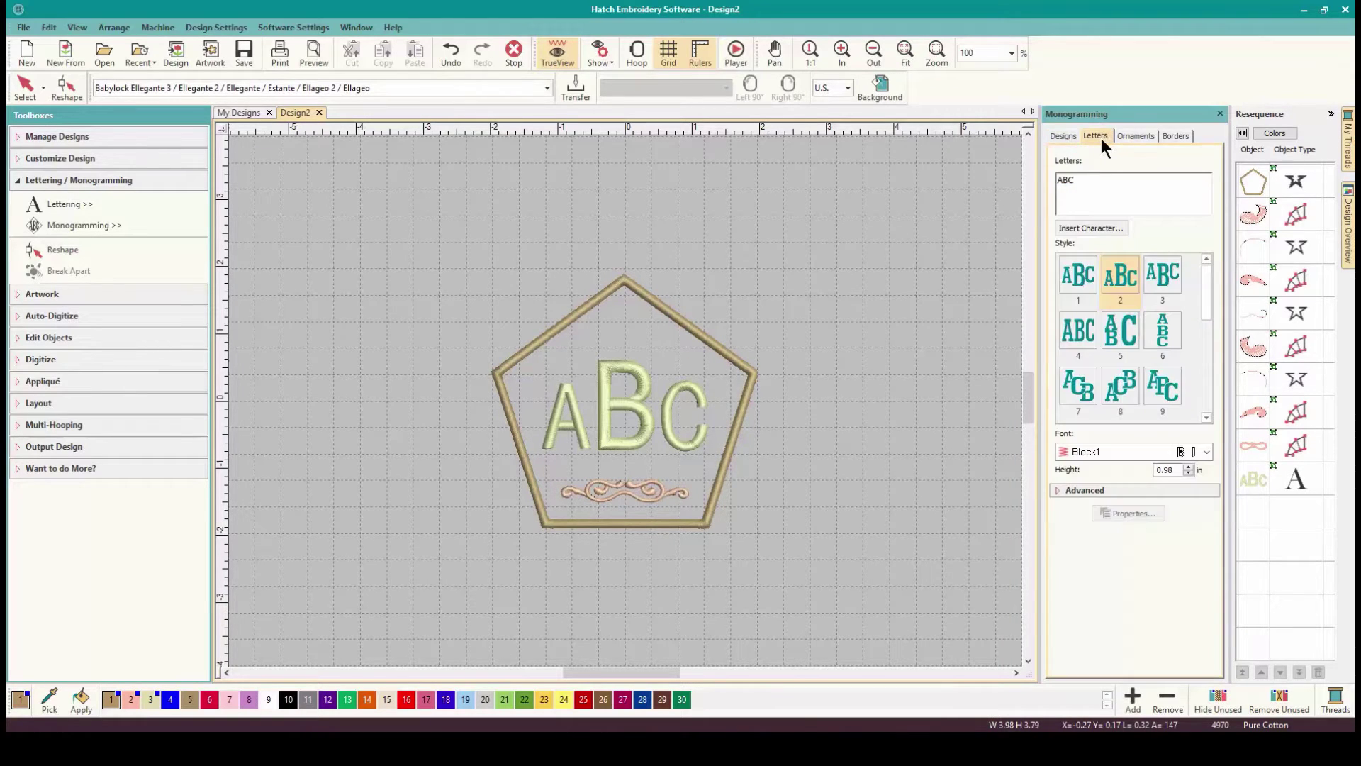
double_click(1088, 177)
text(pom)
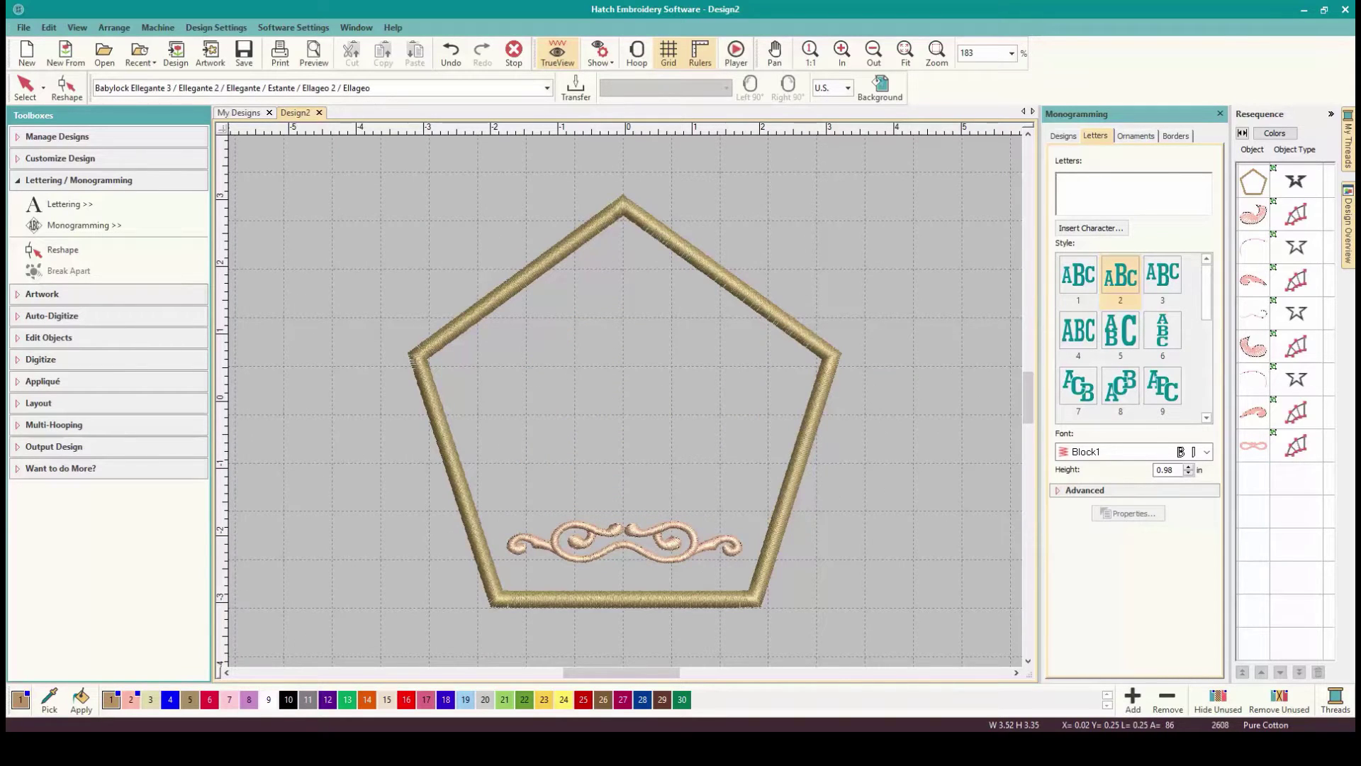
text(OML)
key(Return)
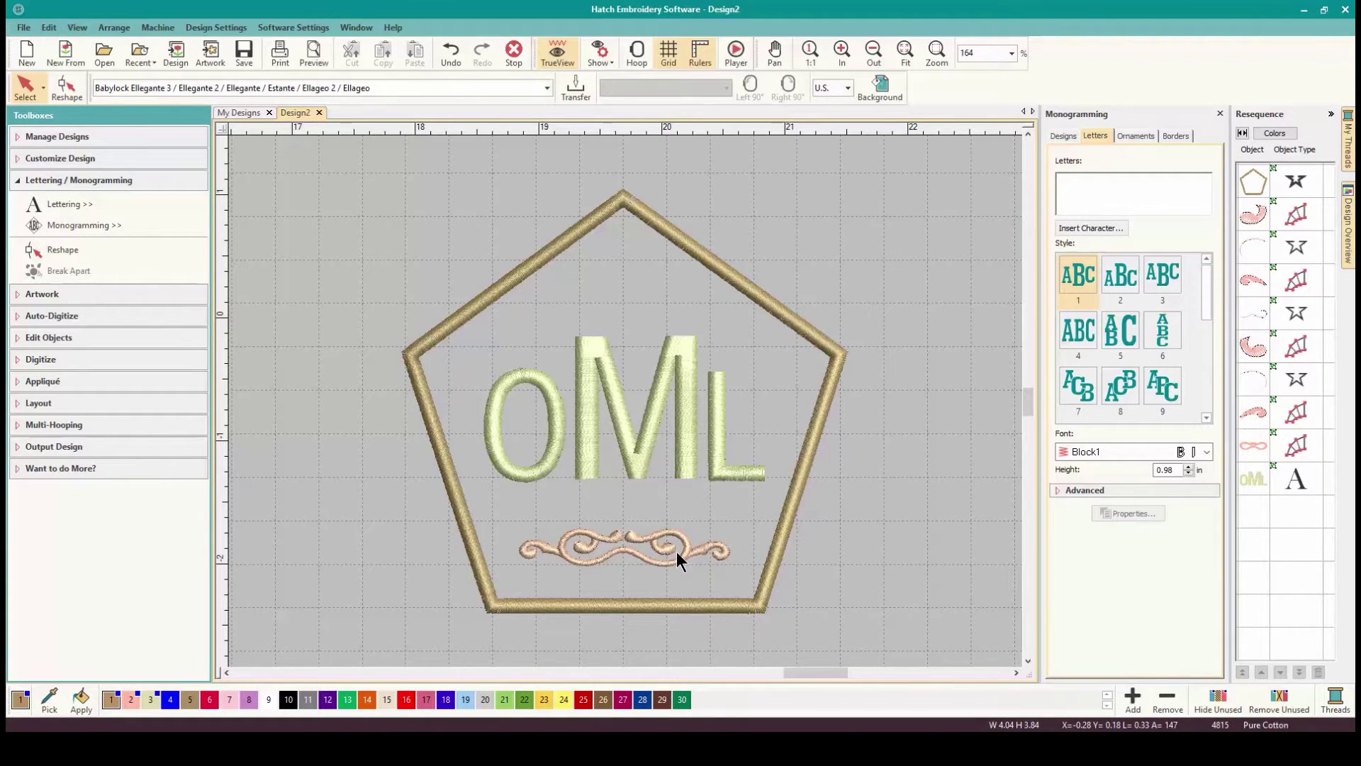
key(ctrl+a)
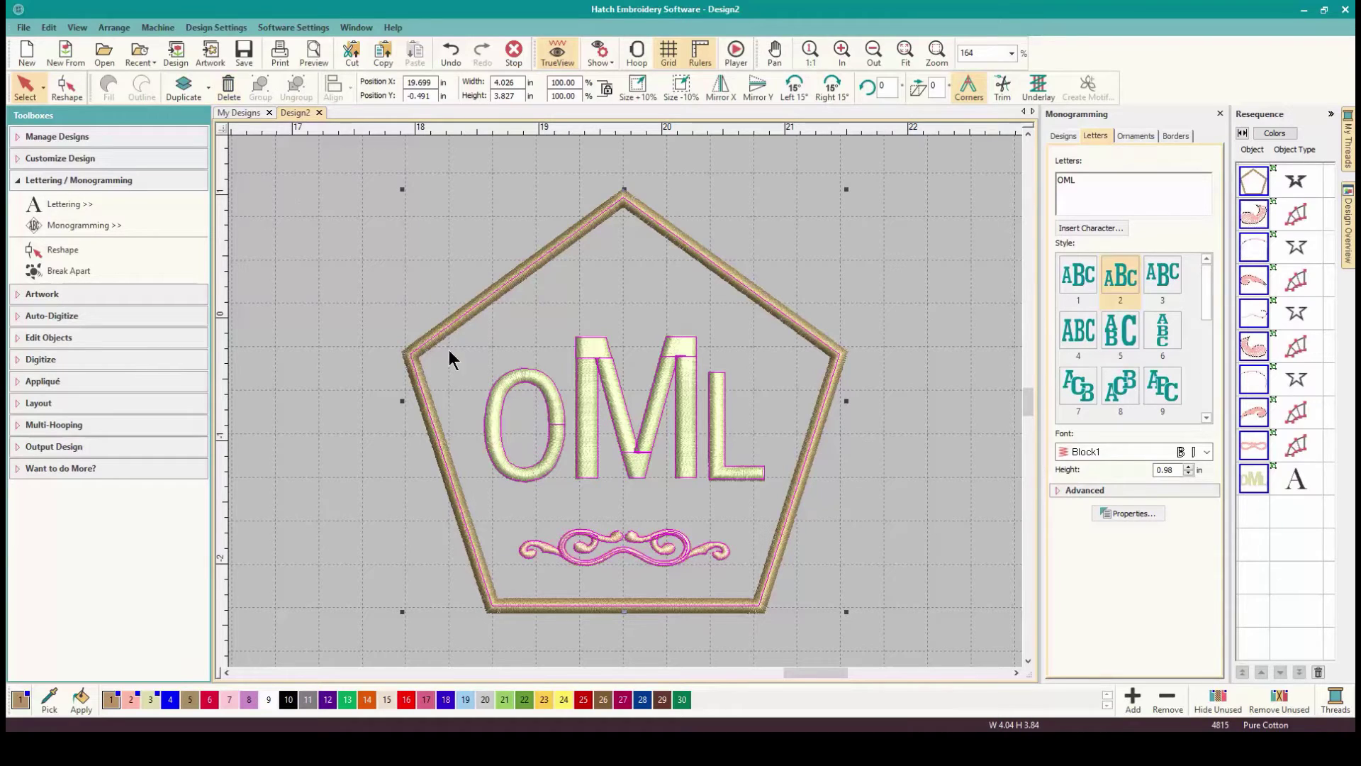
- Break the monogram apart and move the OML lettering slightly higher
click(73, 272)
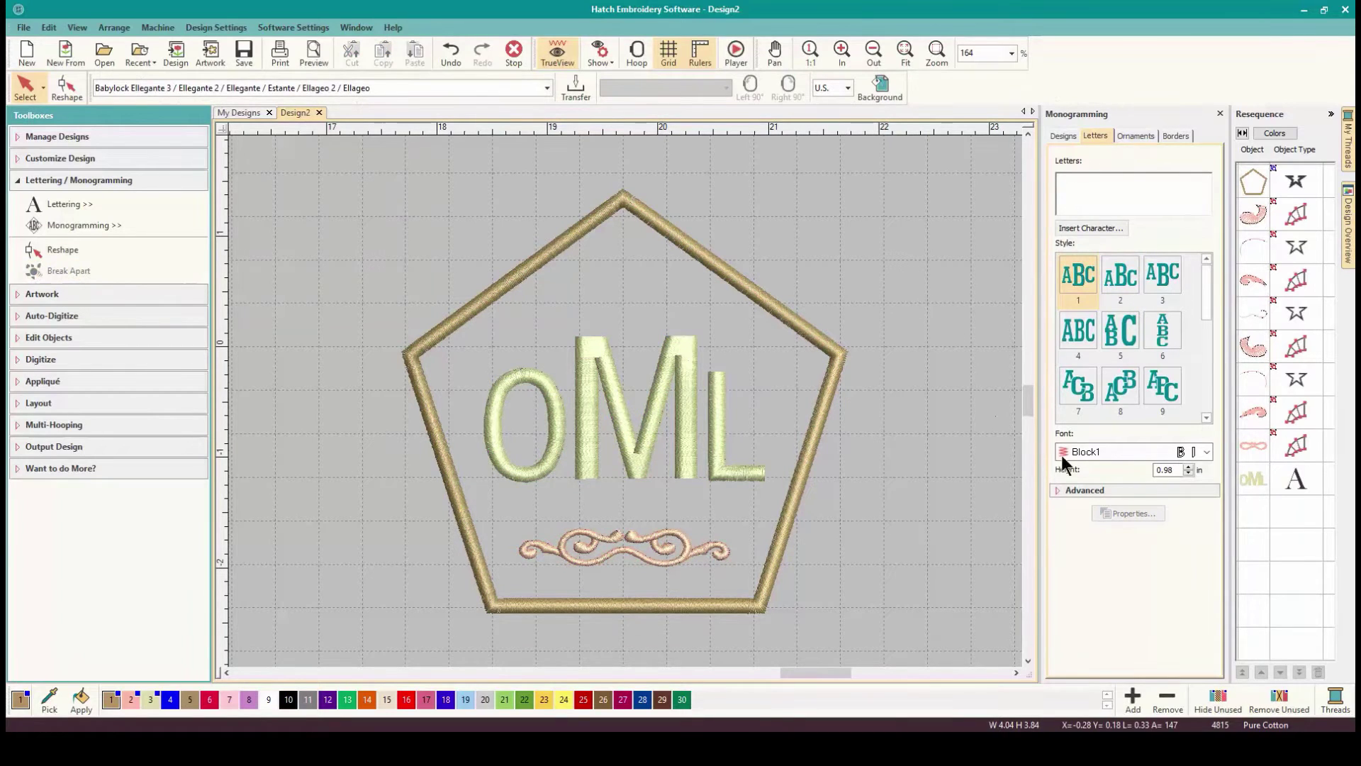
click(1255, 478)
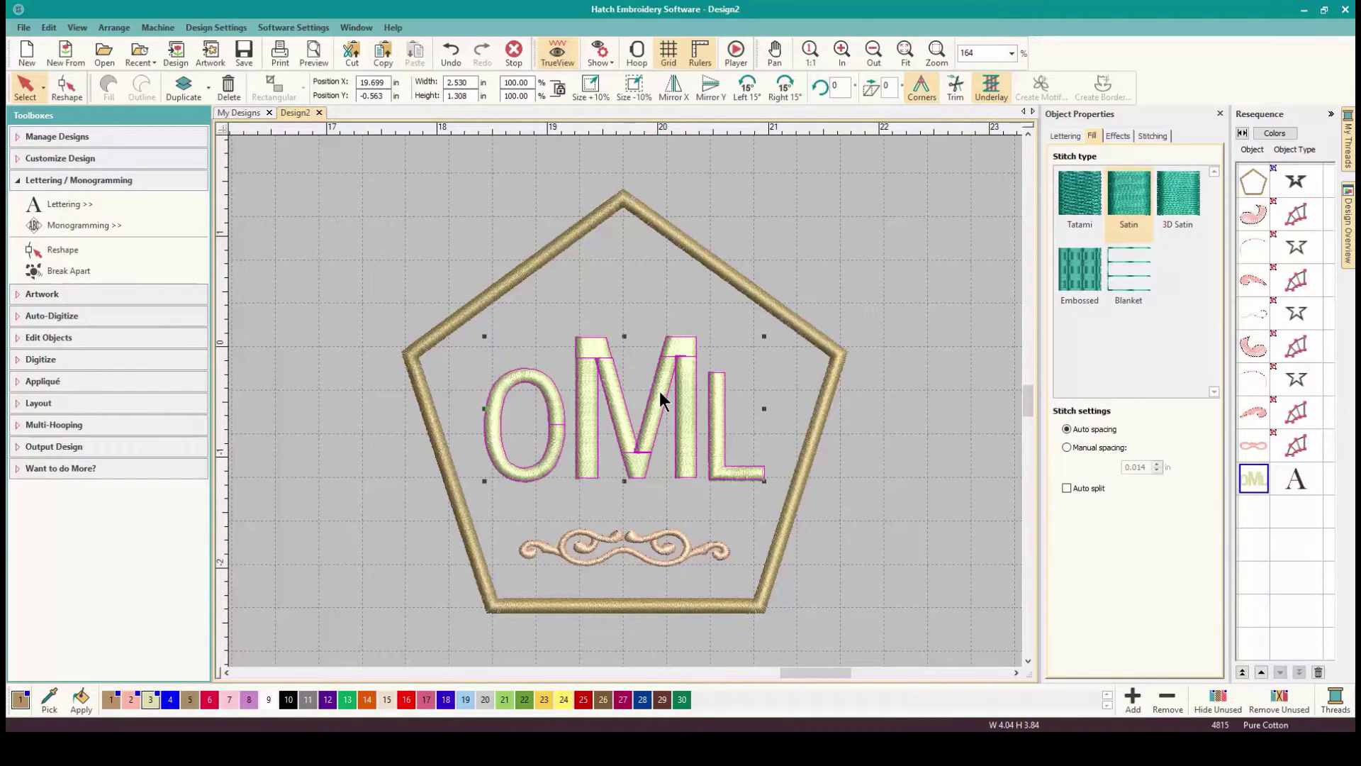
drag(660, 391, 659, 375)
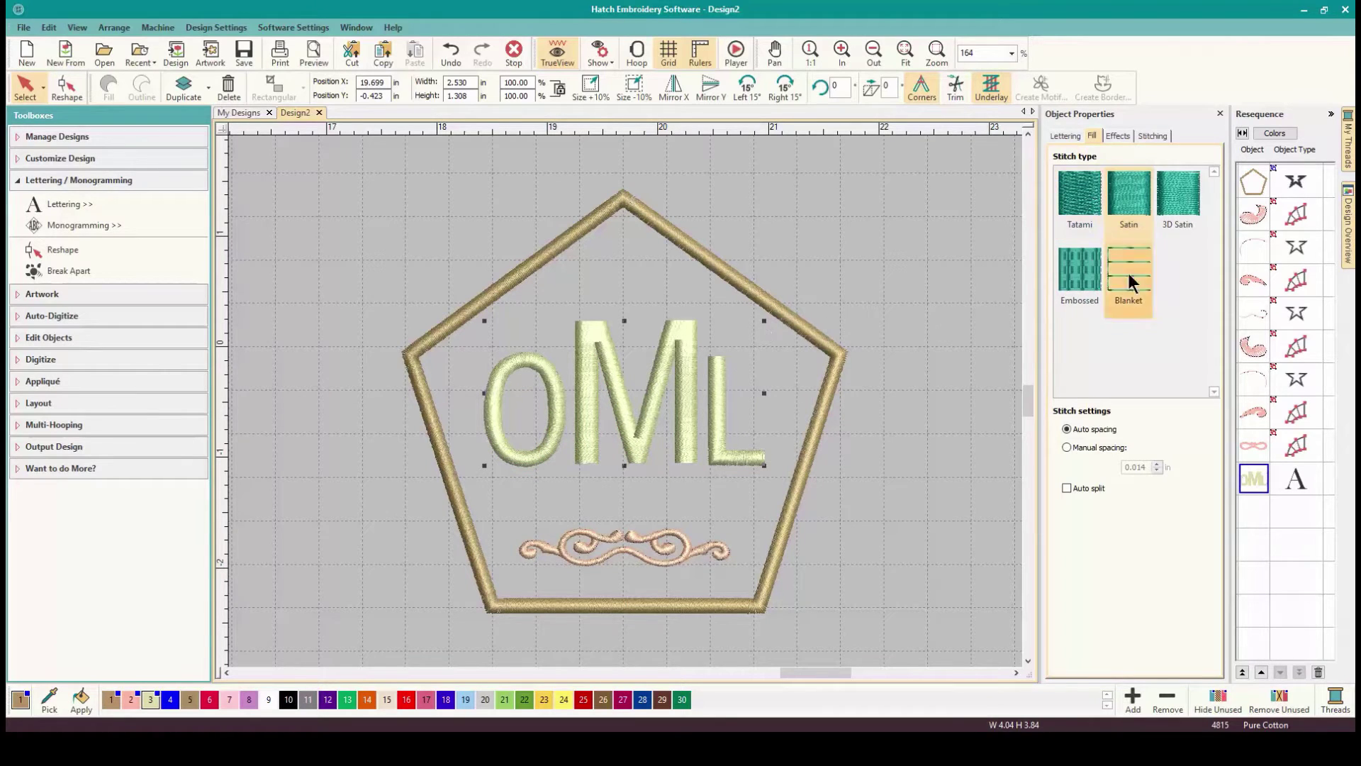
- Raise the swirl ornament inside the pentagon, then reselect the swirl and OML lettering
click(614, 541)
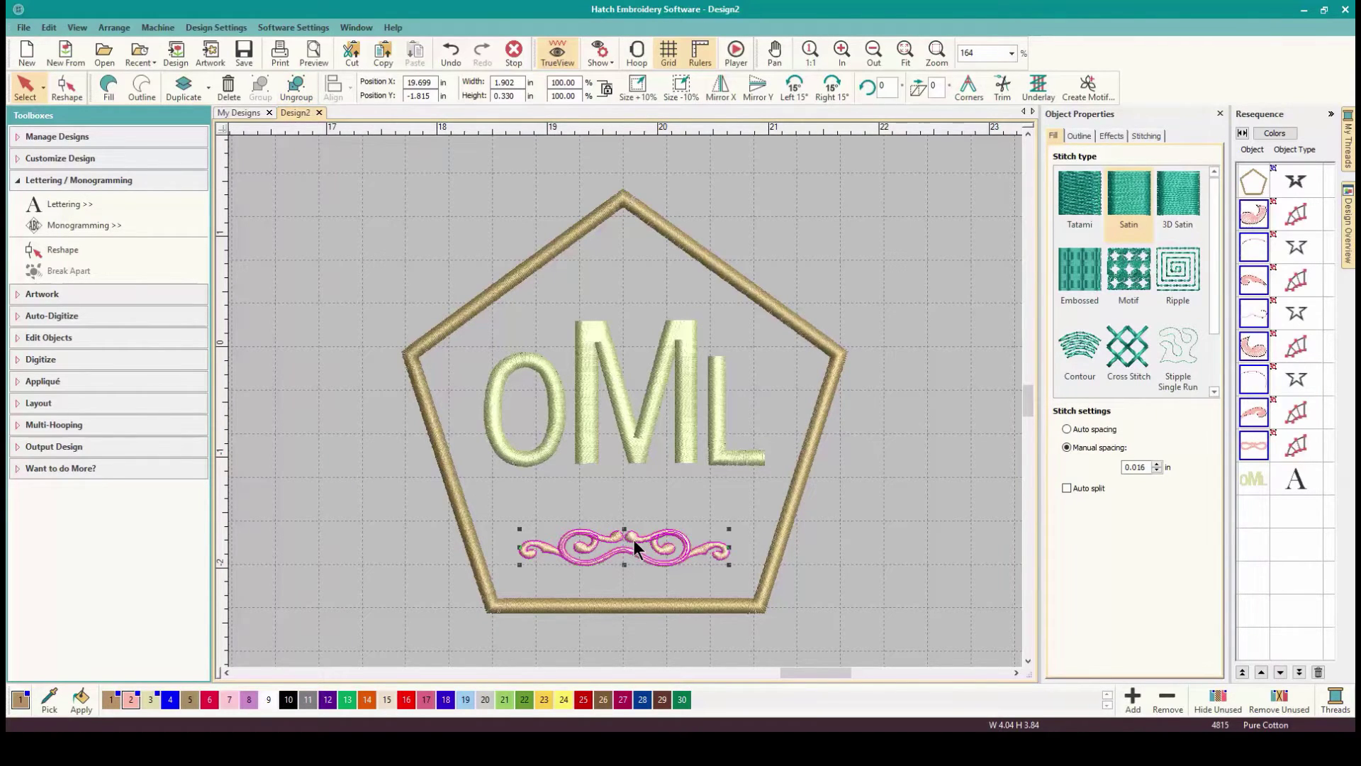
drag(636, 536, 639, 515)
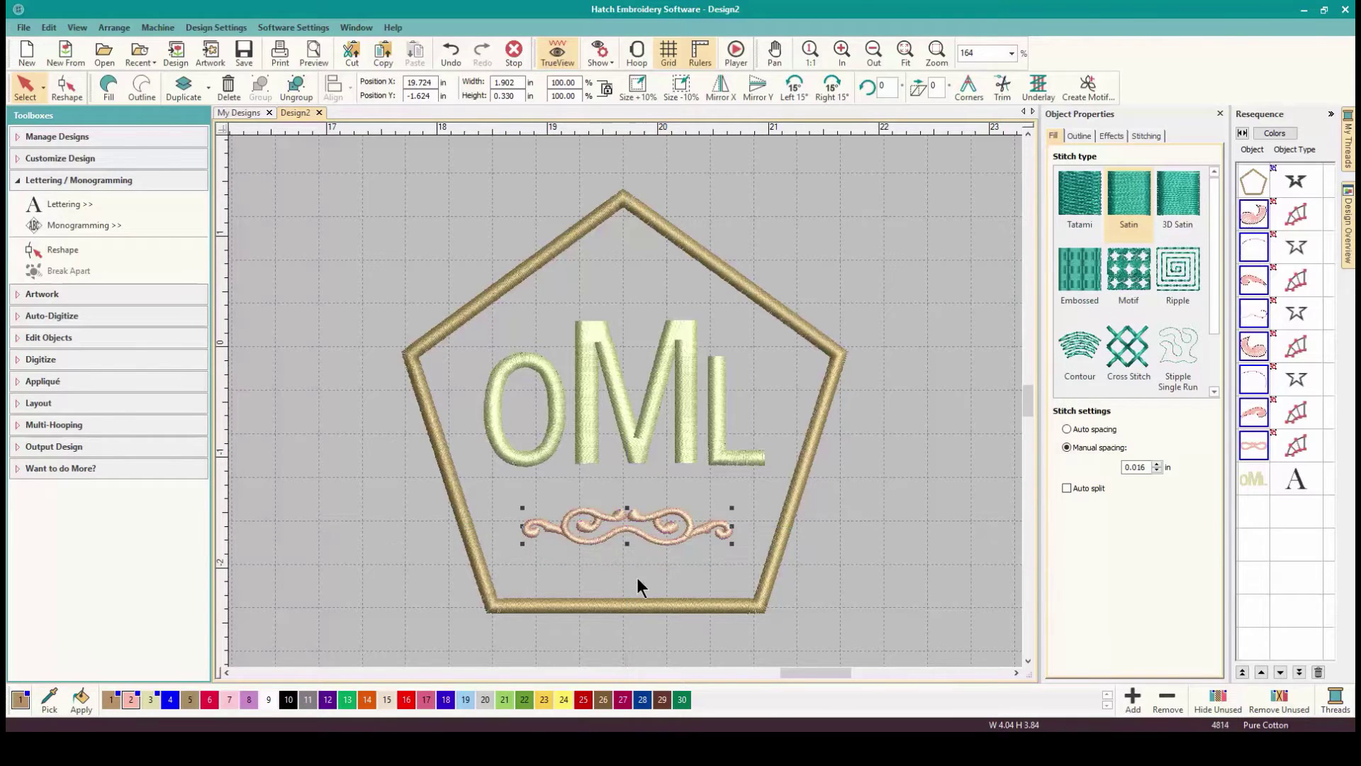
click(644, 563)
click(665, 525)
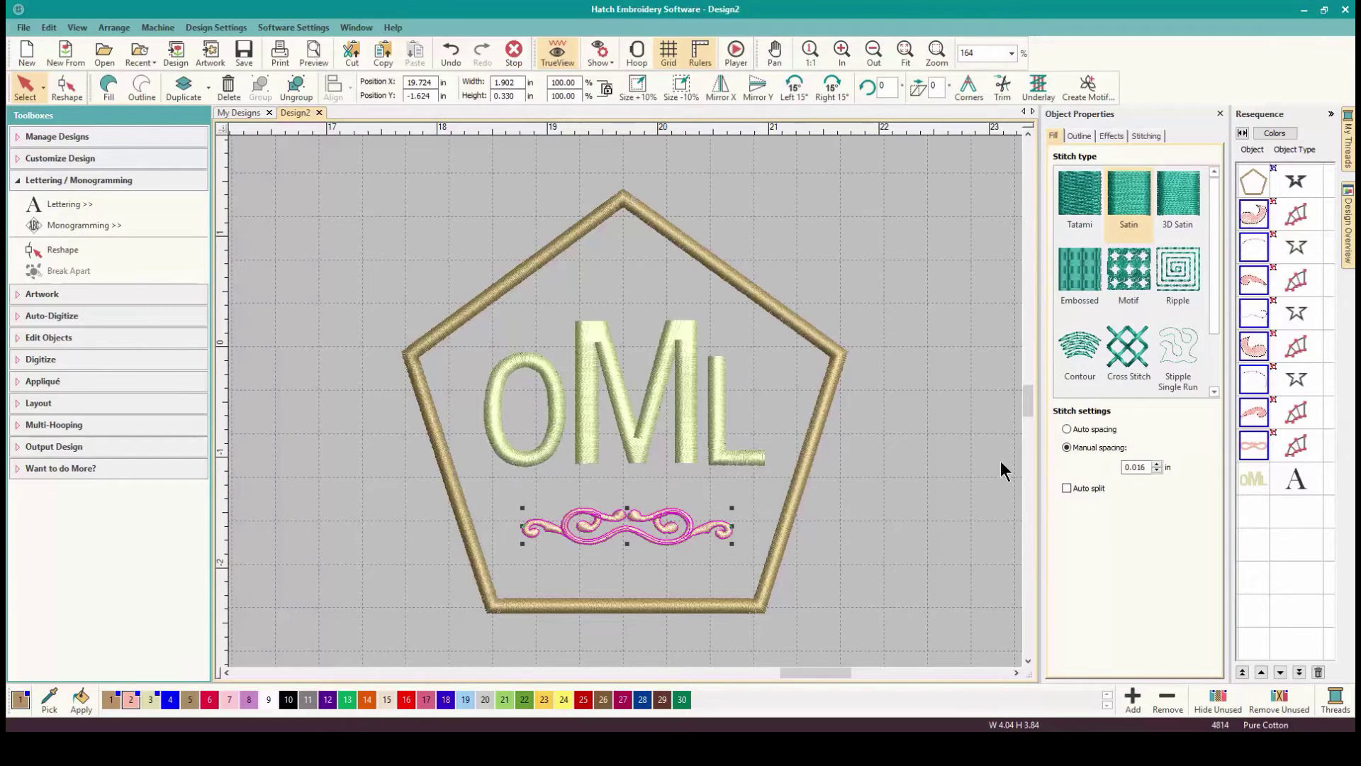
click(1254, 480)
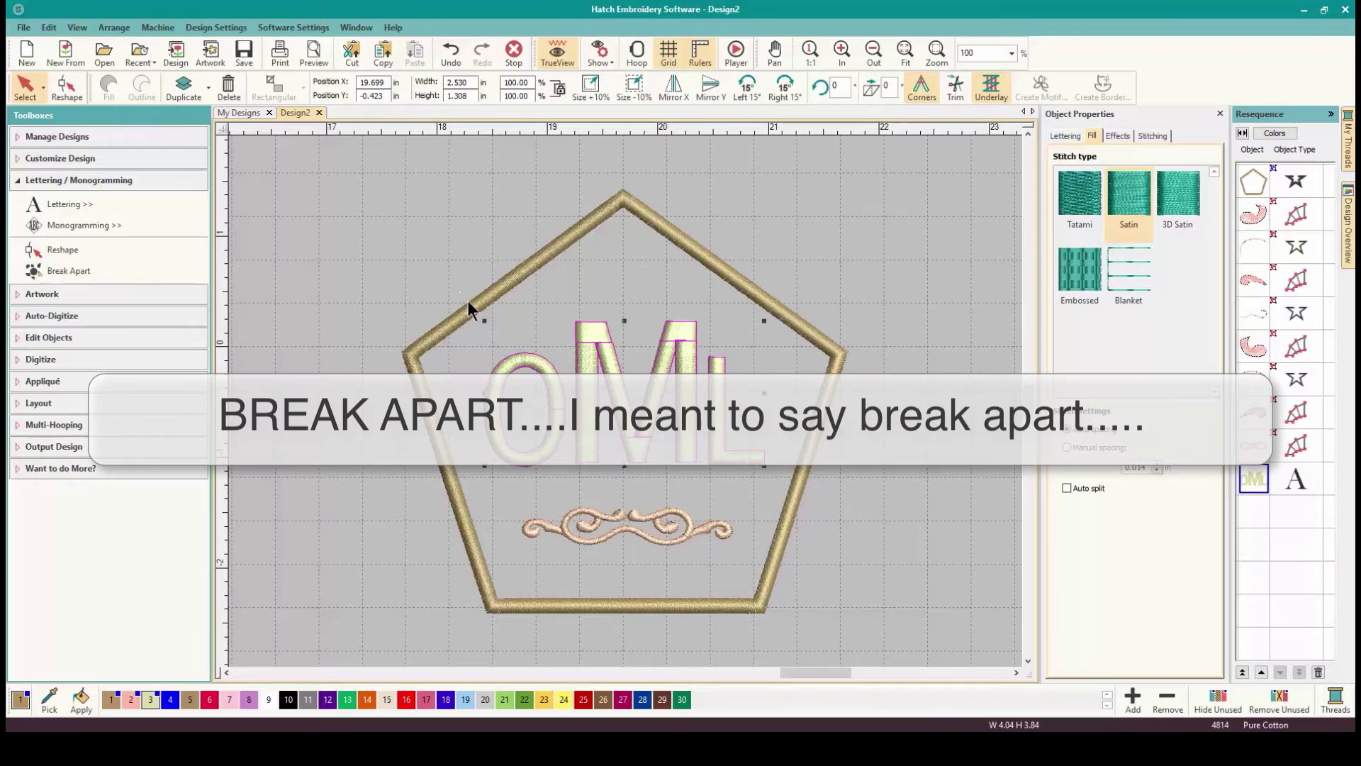
- Delete the pentagon outline, then all remaining lettering and ornament objects
click(470, 305)
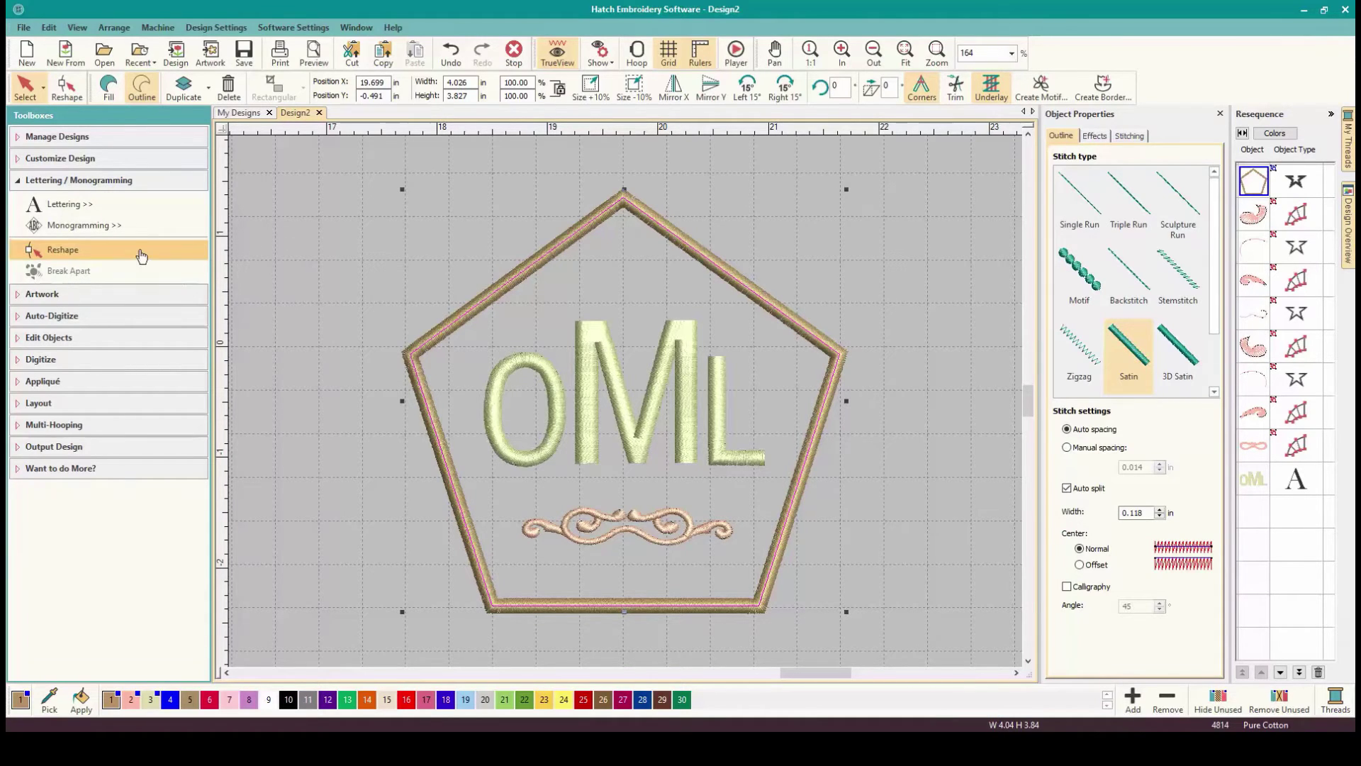
key(Delete)
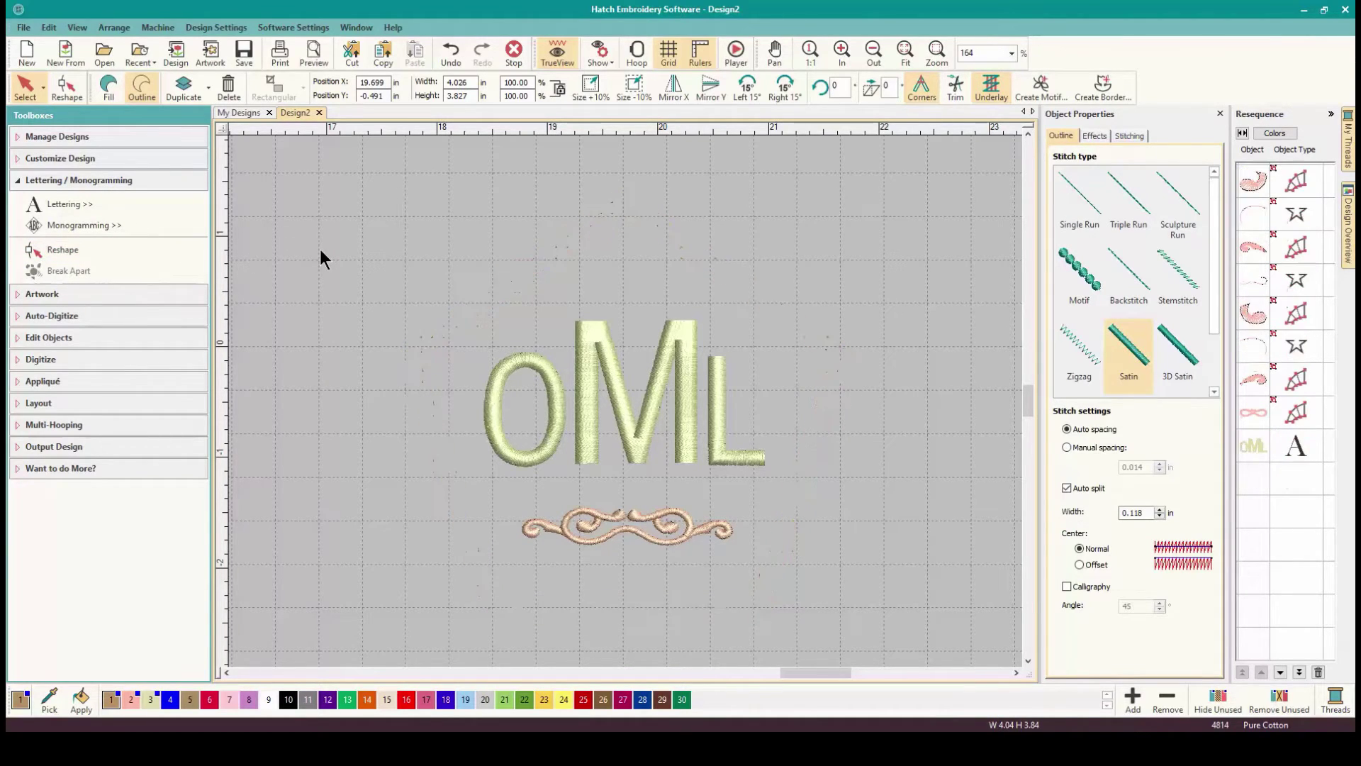
key(ctrl+a)
key(Delete)
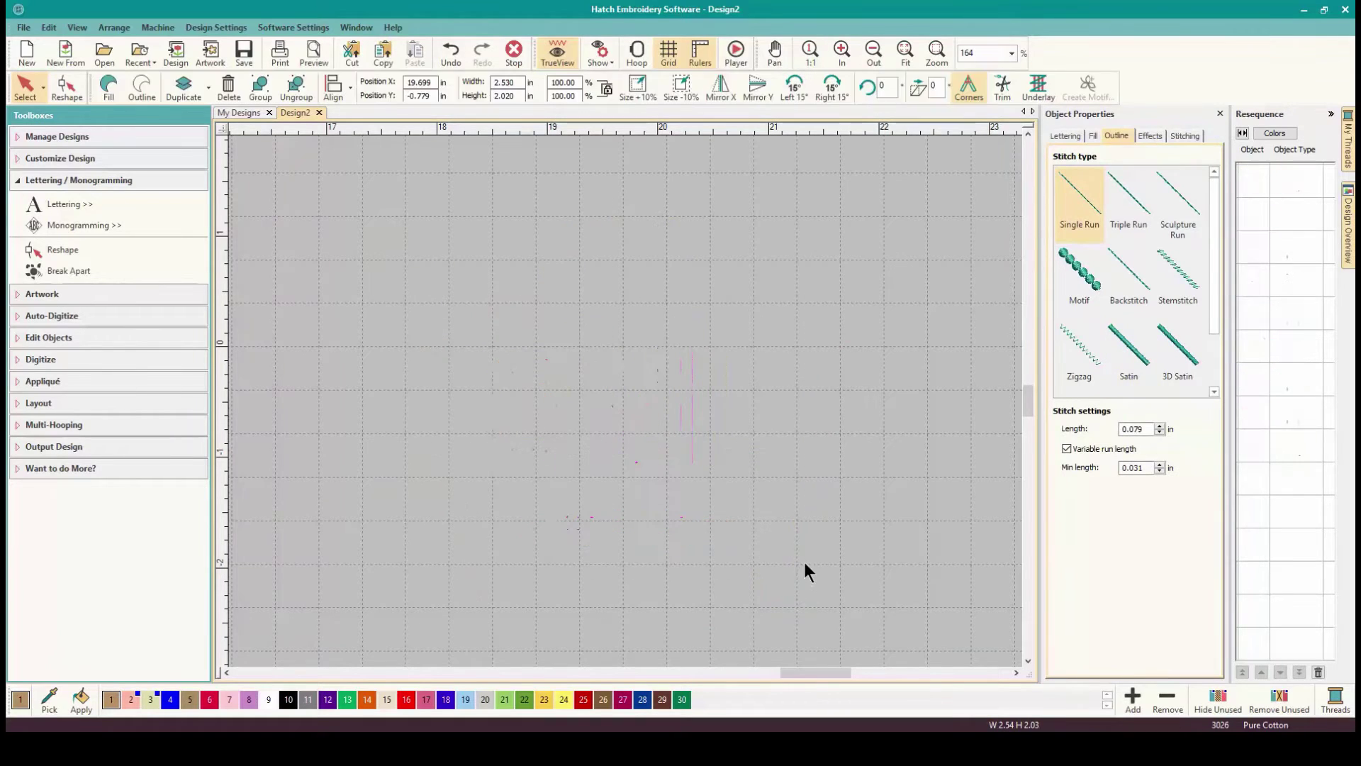
click(22, 183)
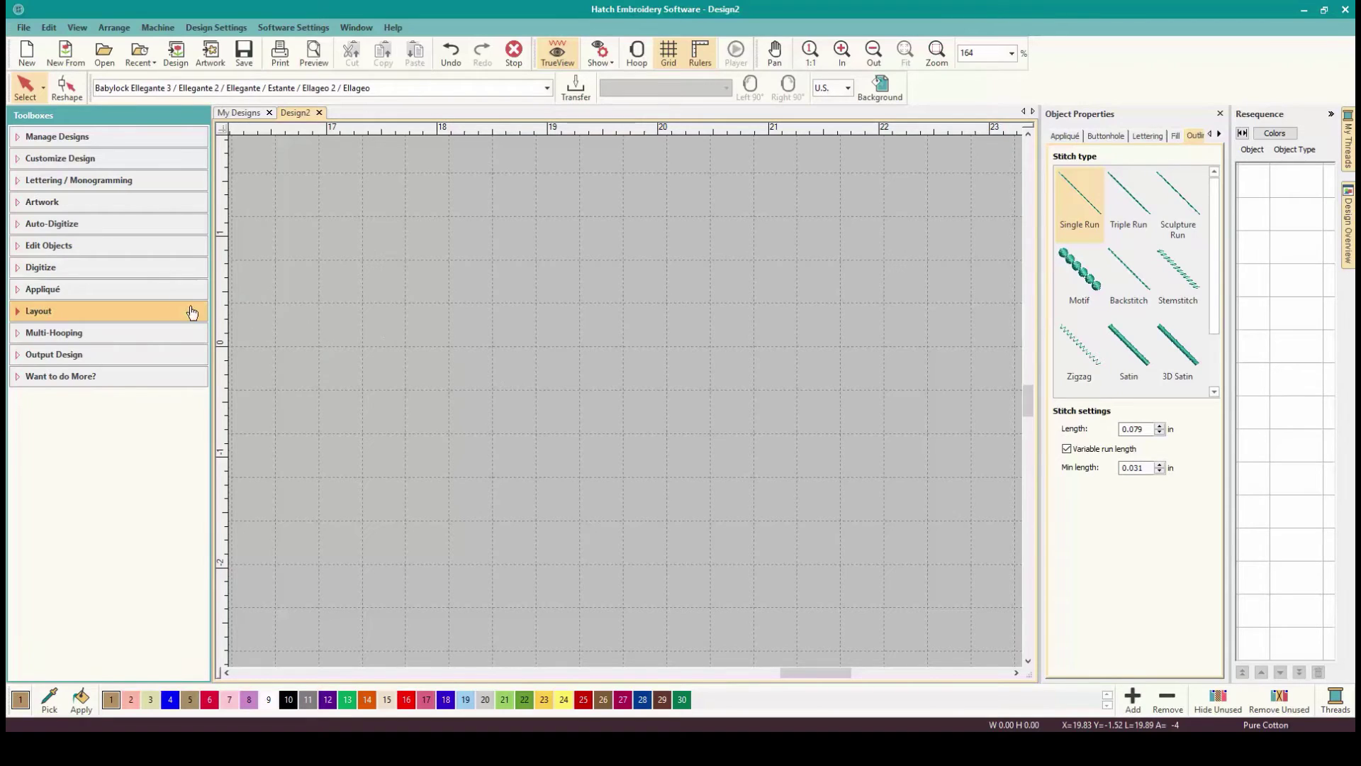
- Digitize a circular appliqué ring from three boundary points in the canvas centre
click(48, 290)
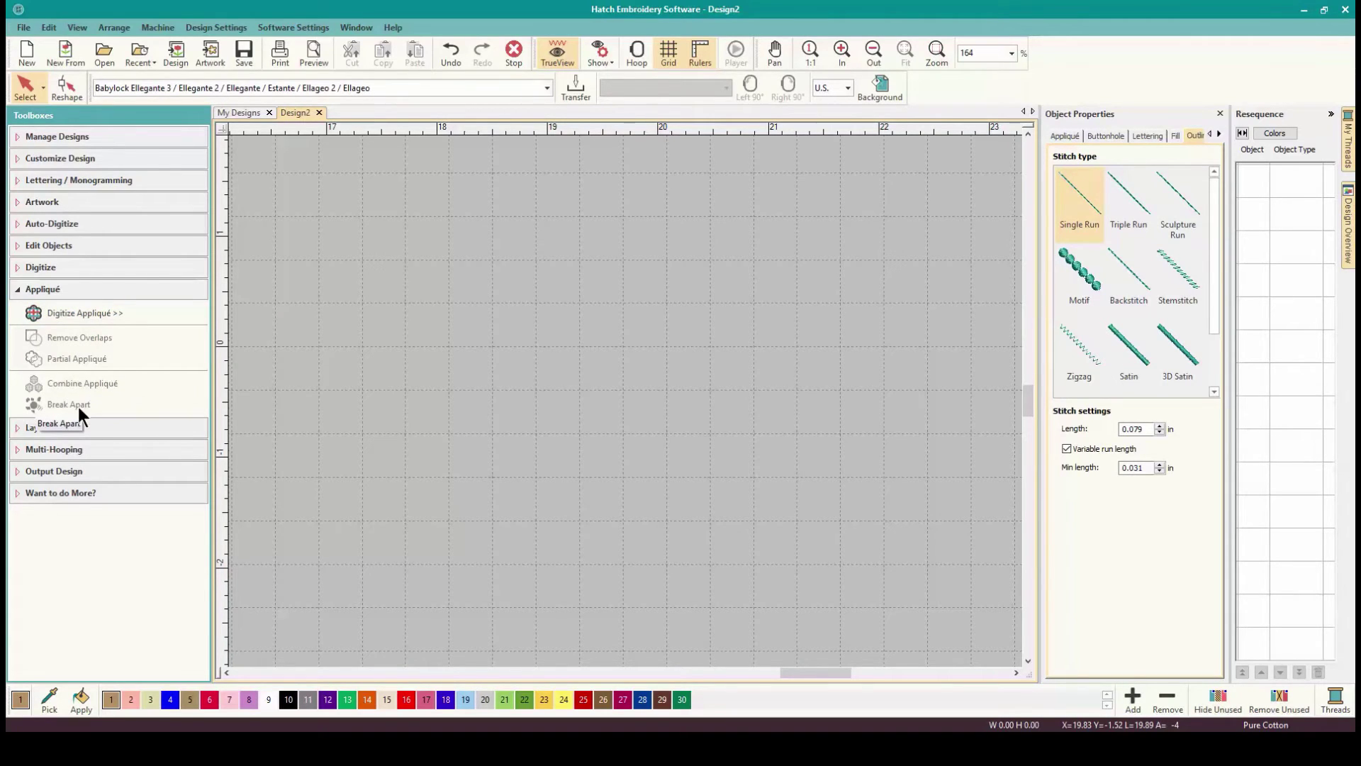
click(82, 316)
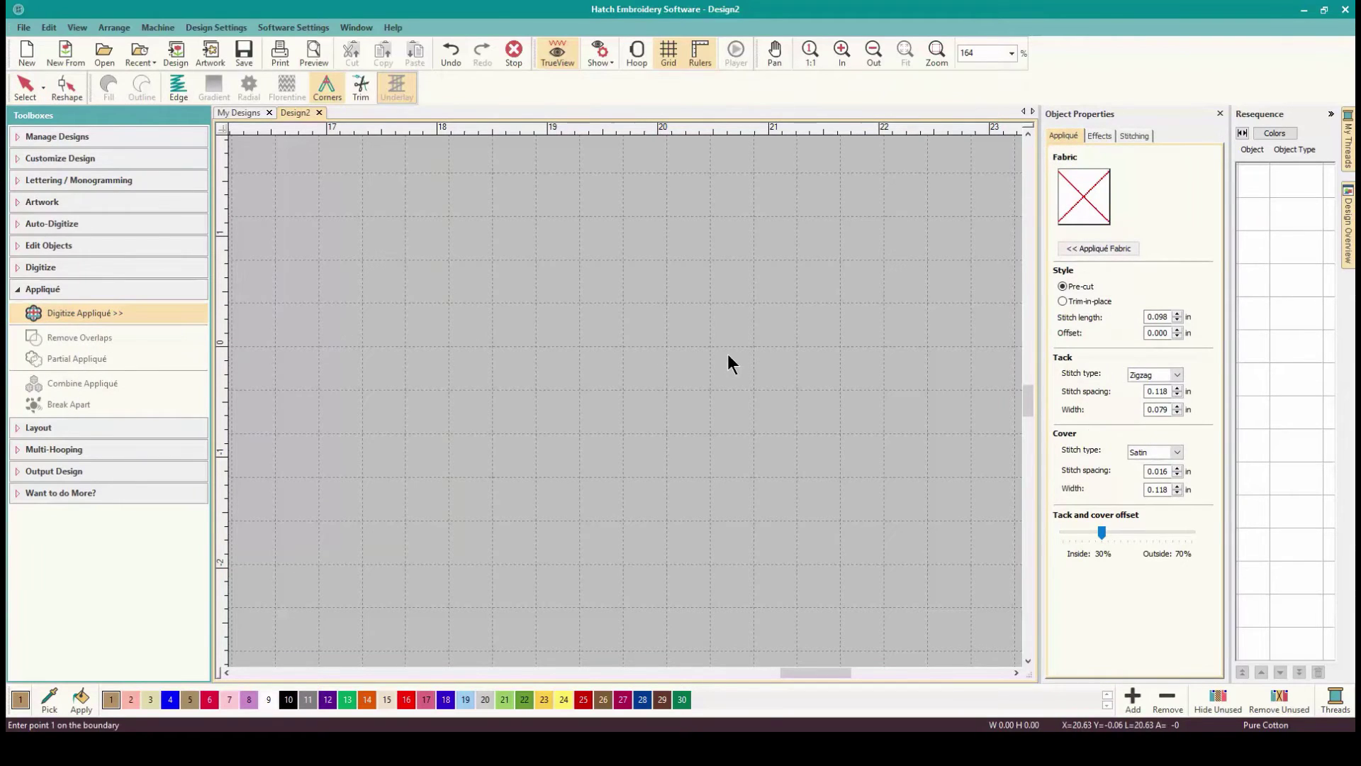
click(621, 254)
click(772, 356)
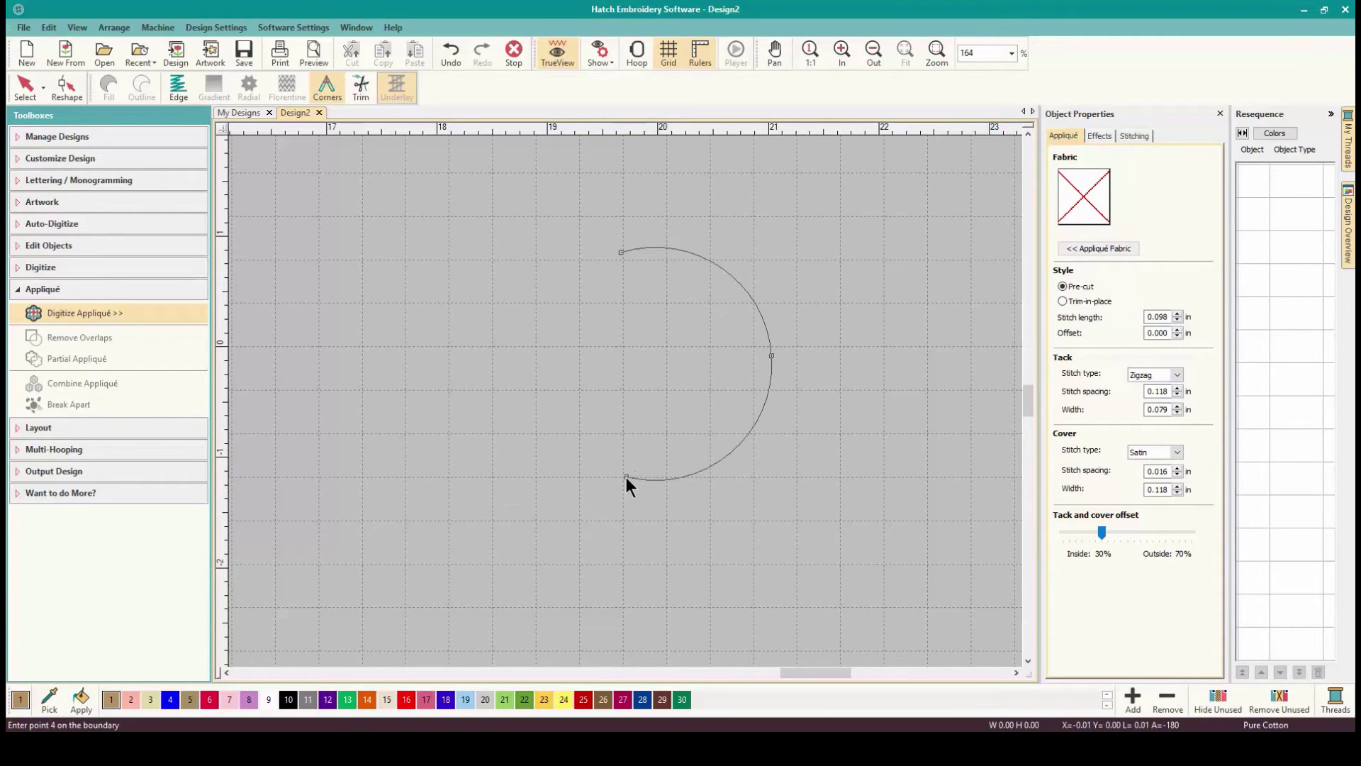
click(626, 477)
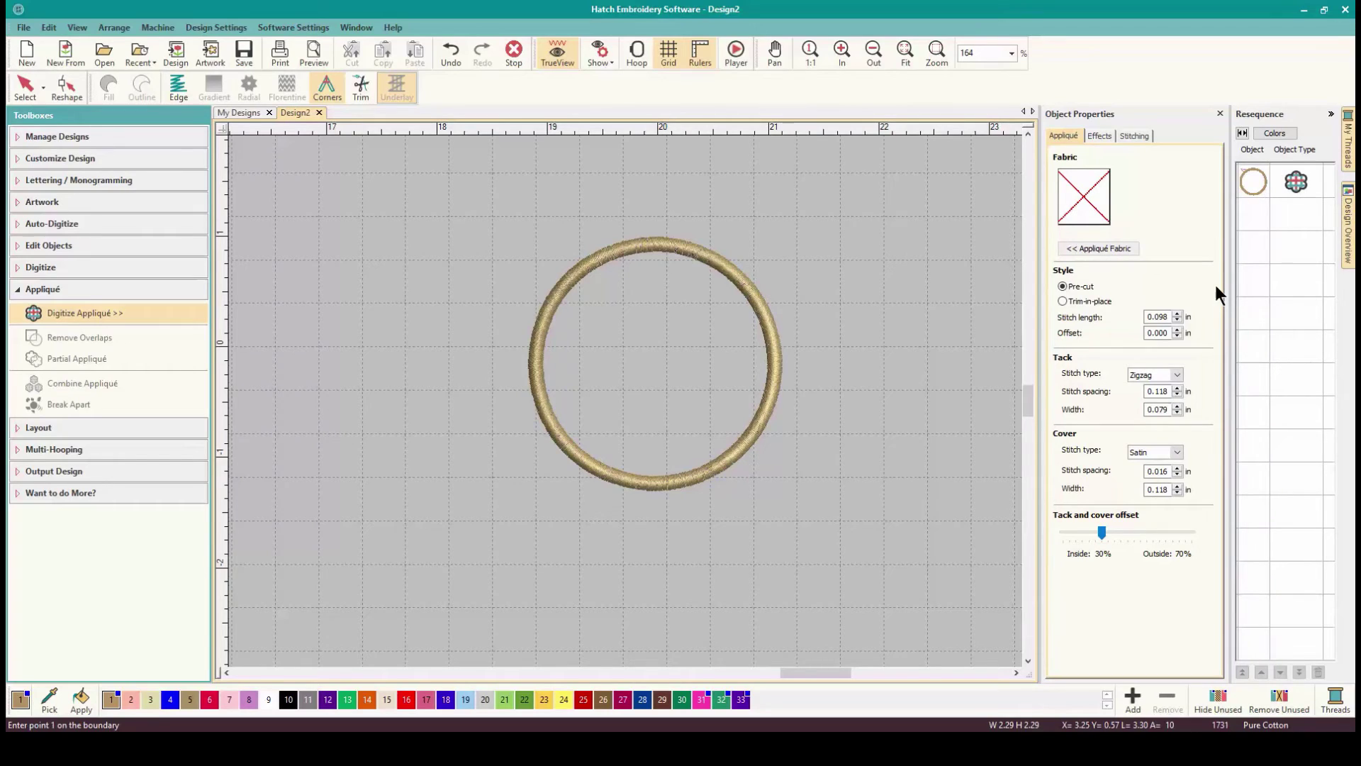
- Select the appliqué circle in the Resequence docker
click(1254, 183)
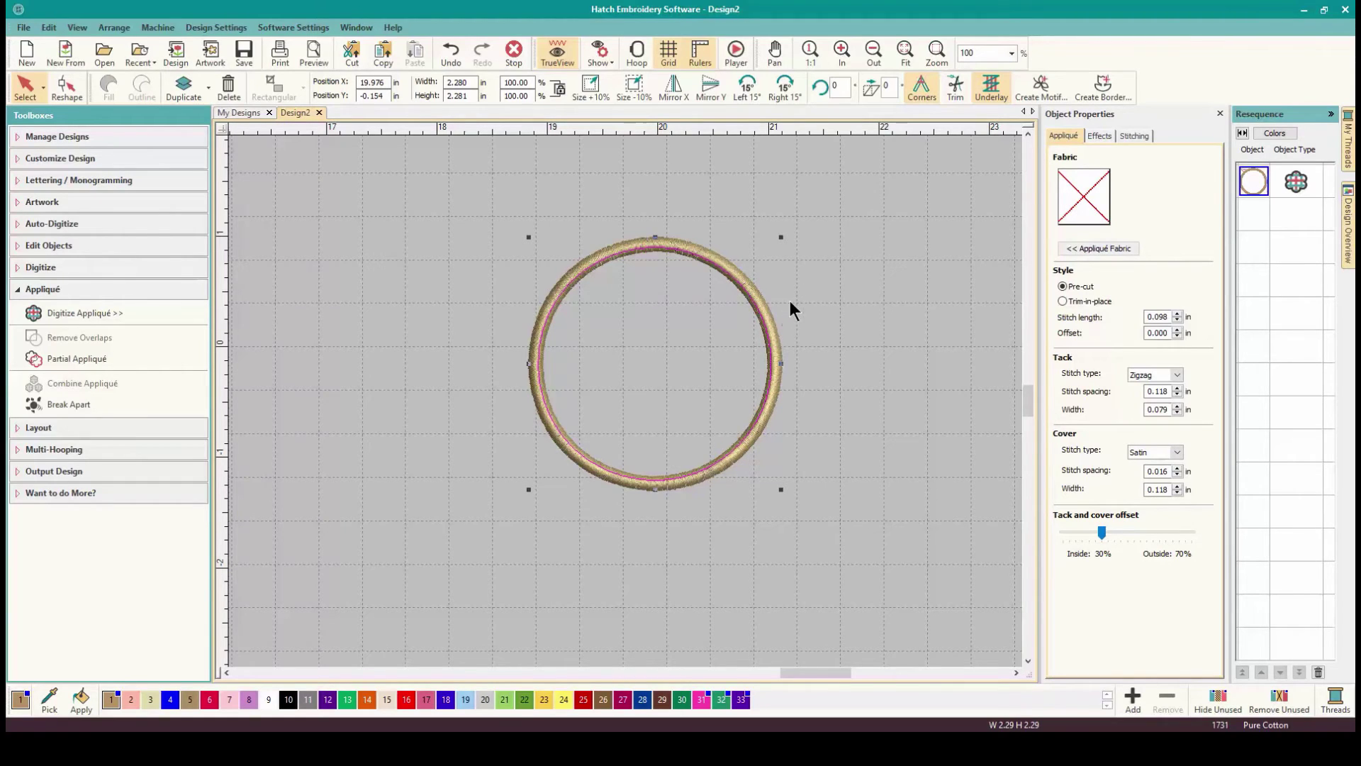
- Break the appliqué apart and drag the zigzag tack and single-run circles aside
click(66, 409)
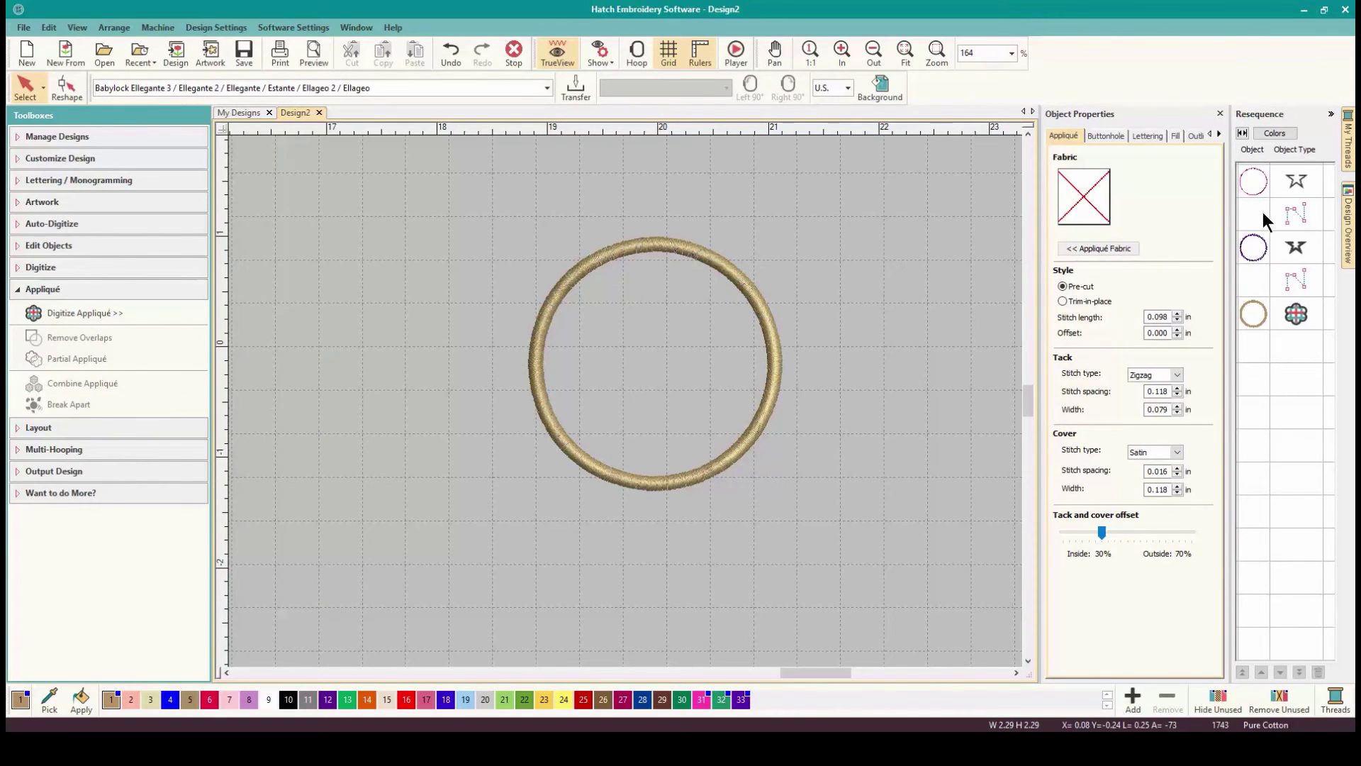
click(1250, 257)
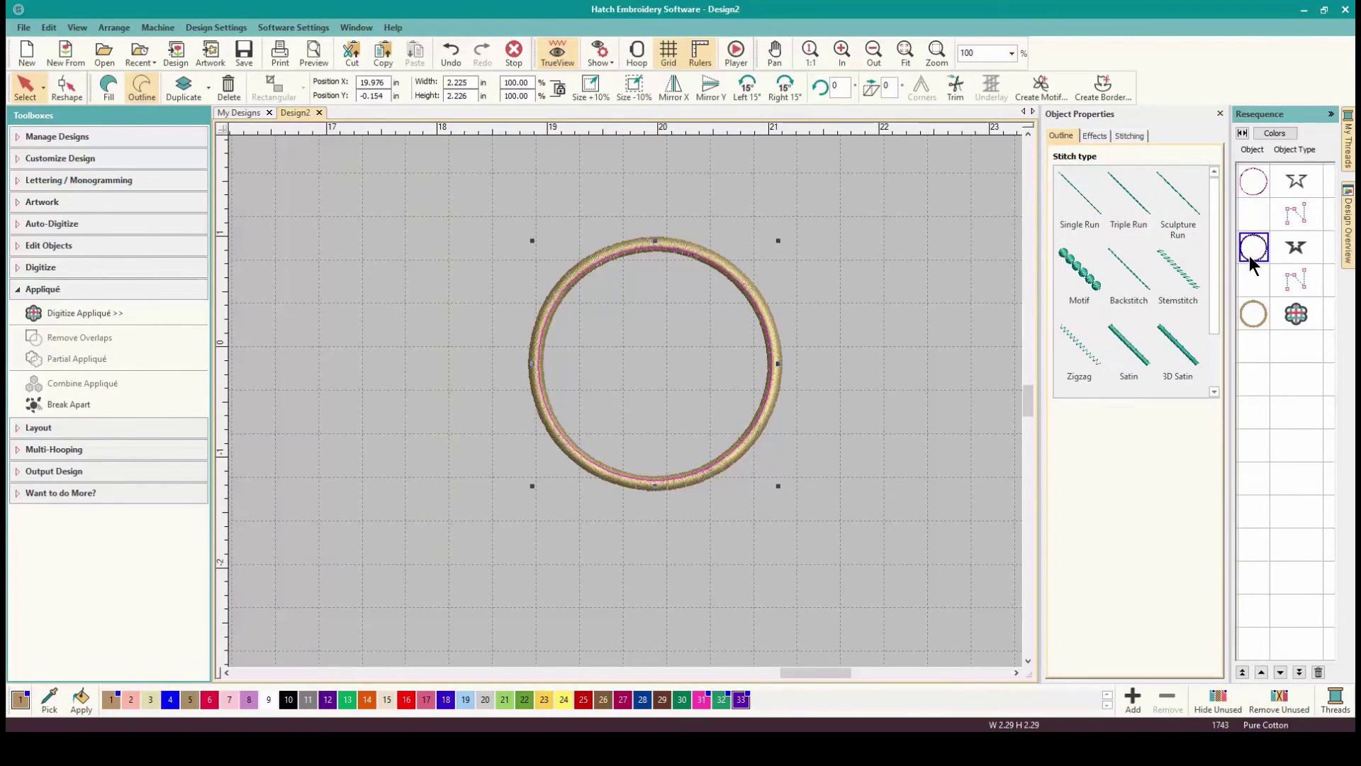
drag(732, 295, 586, 357)
drag(502, 471, 444, 411)
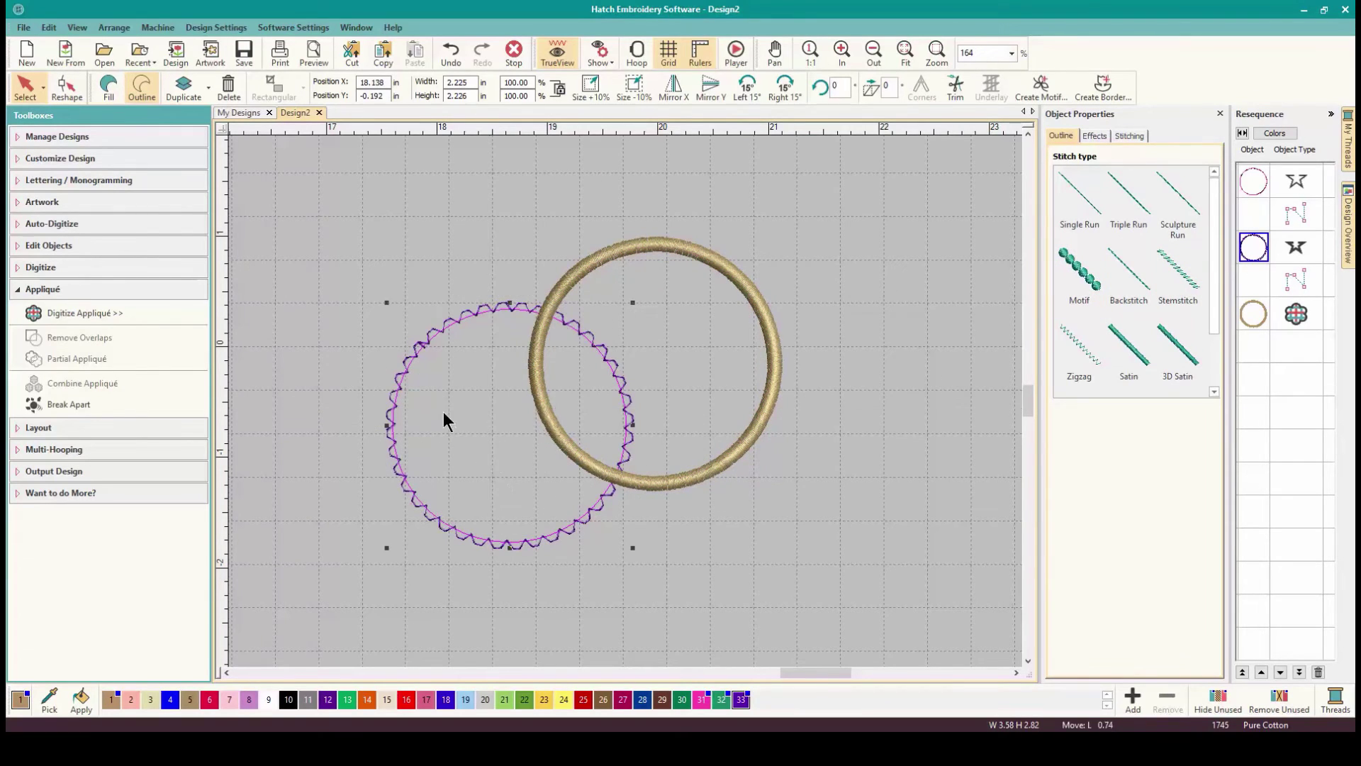
click(1253, 182)
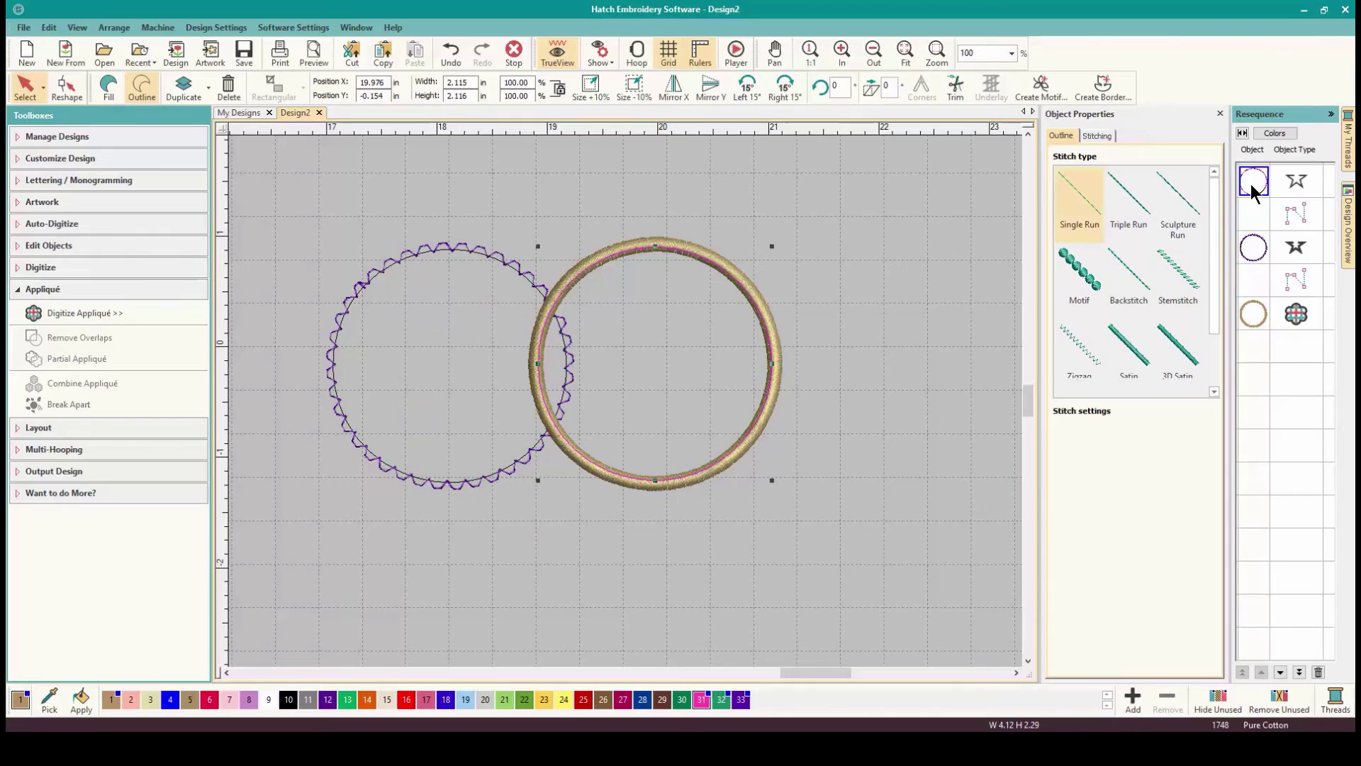
drag(671, 303, 896, 231)
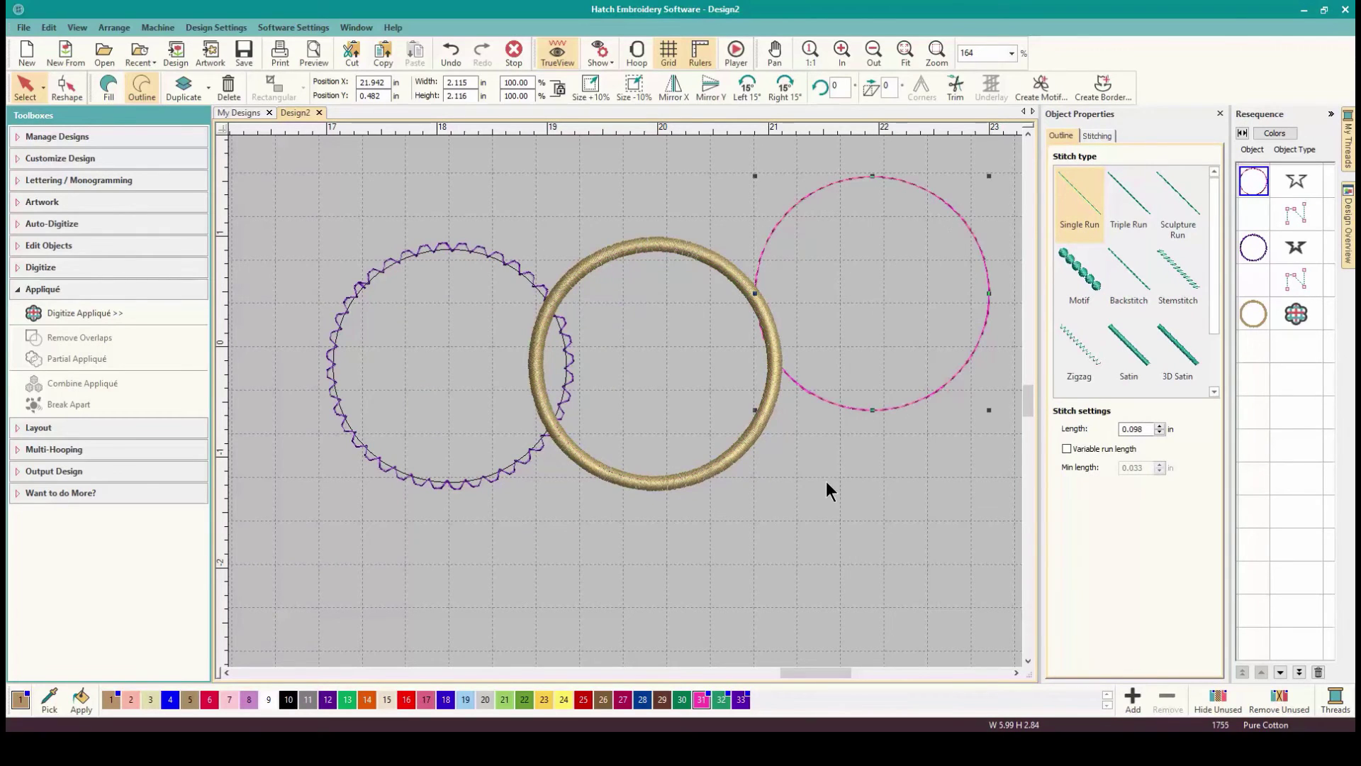
- Move the purple zigzag tack circle back onto the gold ring
click(860, 499)
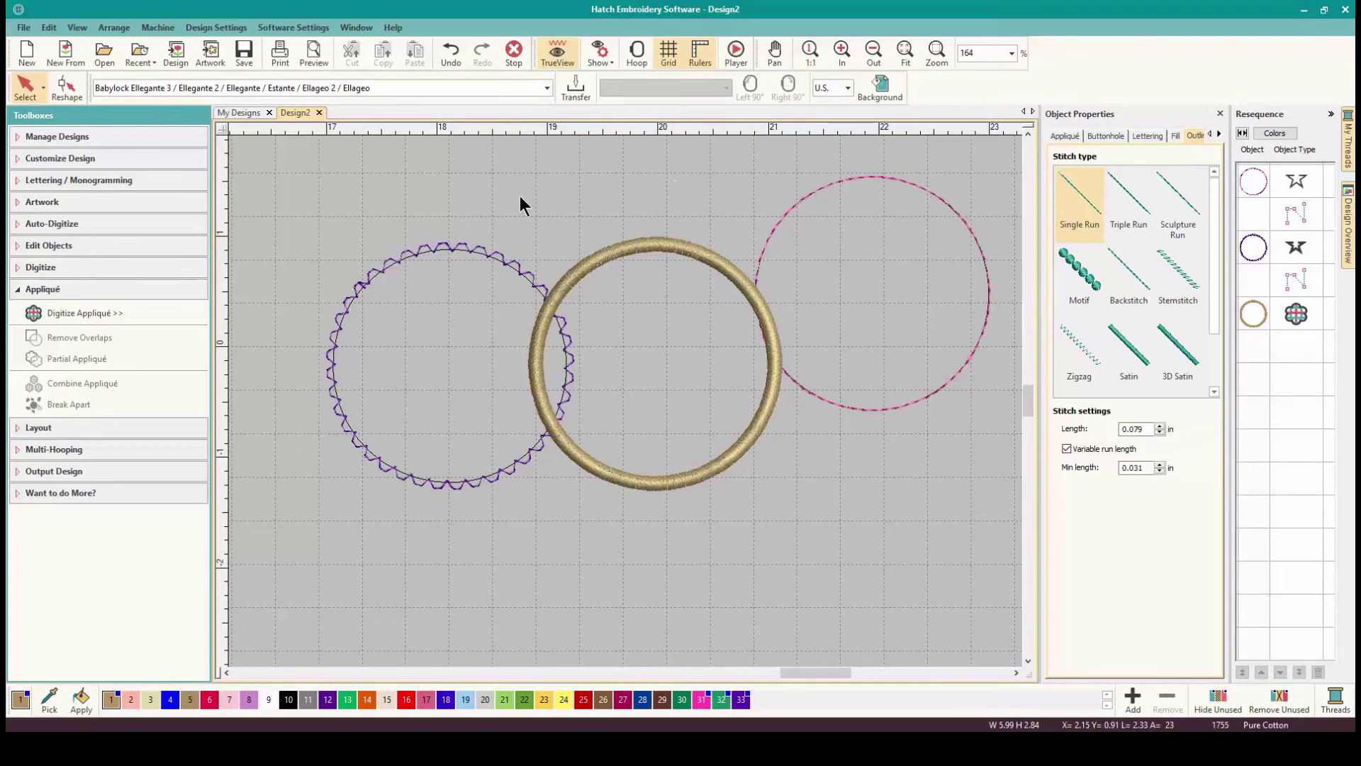
click(429, 246)
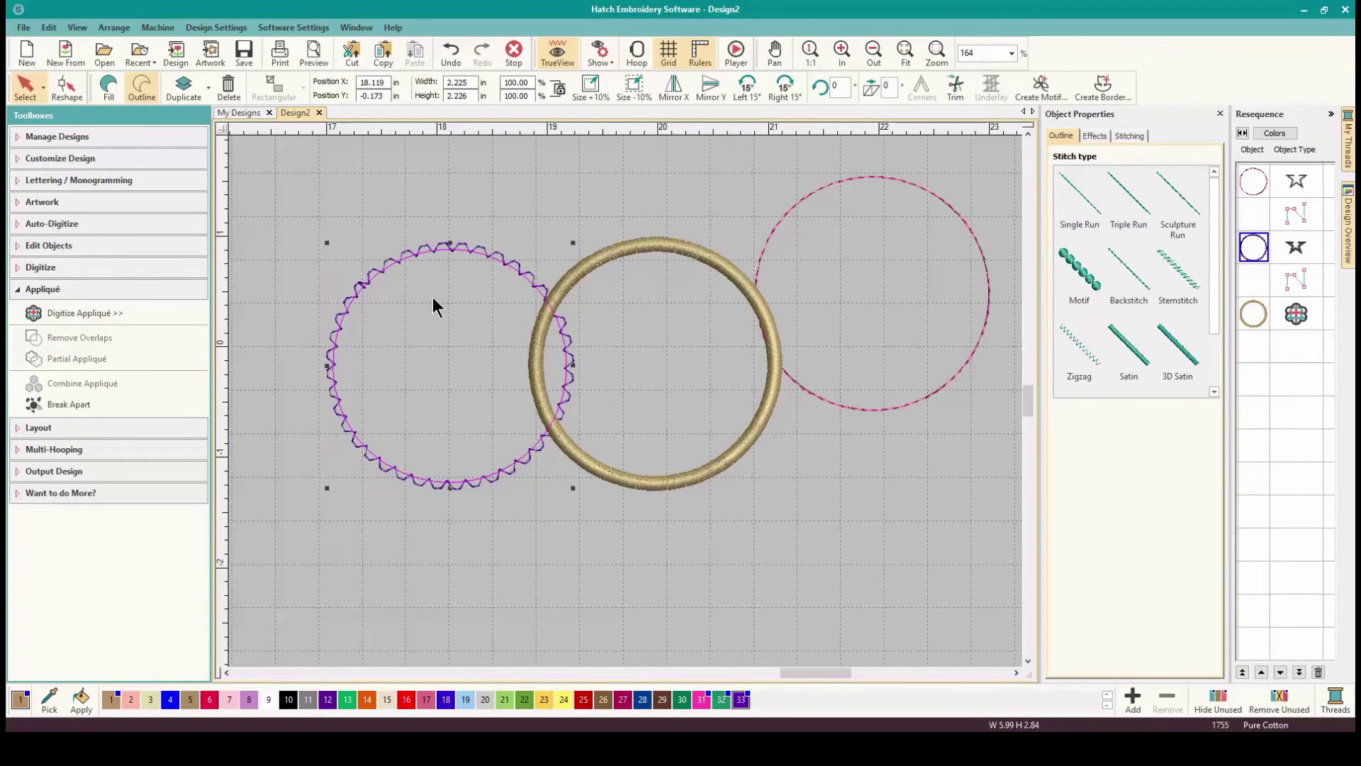
drag(433, 297, 431, 321)
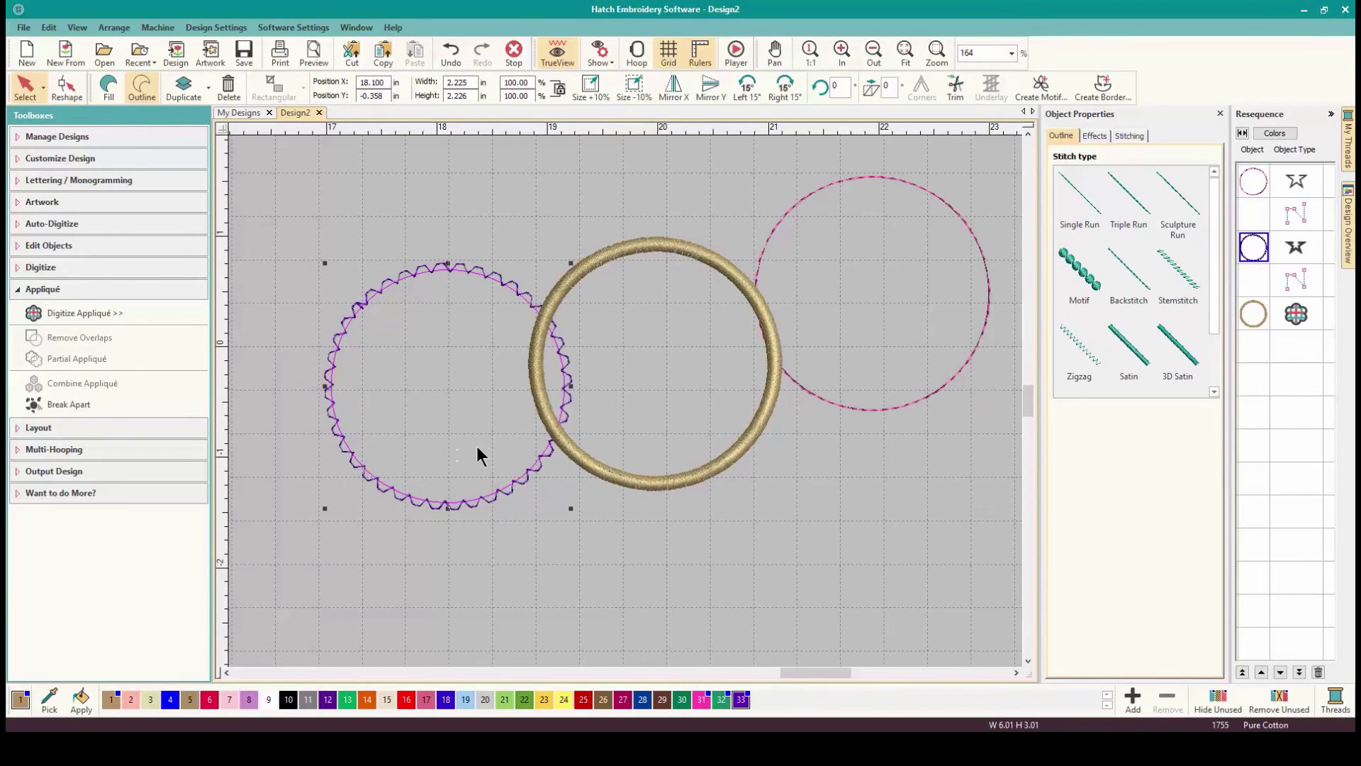
drag(455, 407, 658, 387)
- Delete the pink single-run circle
click(987, 278)
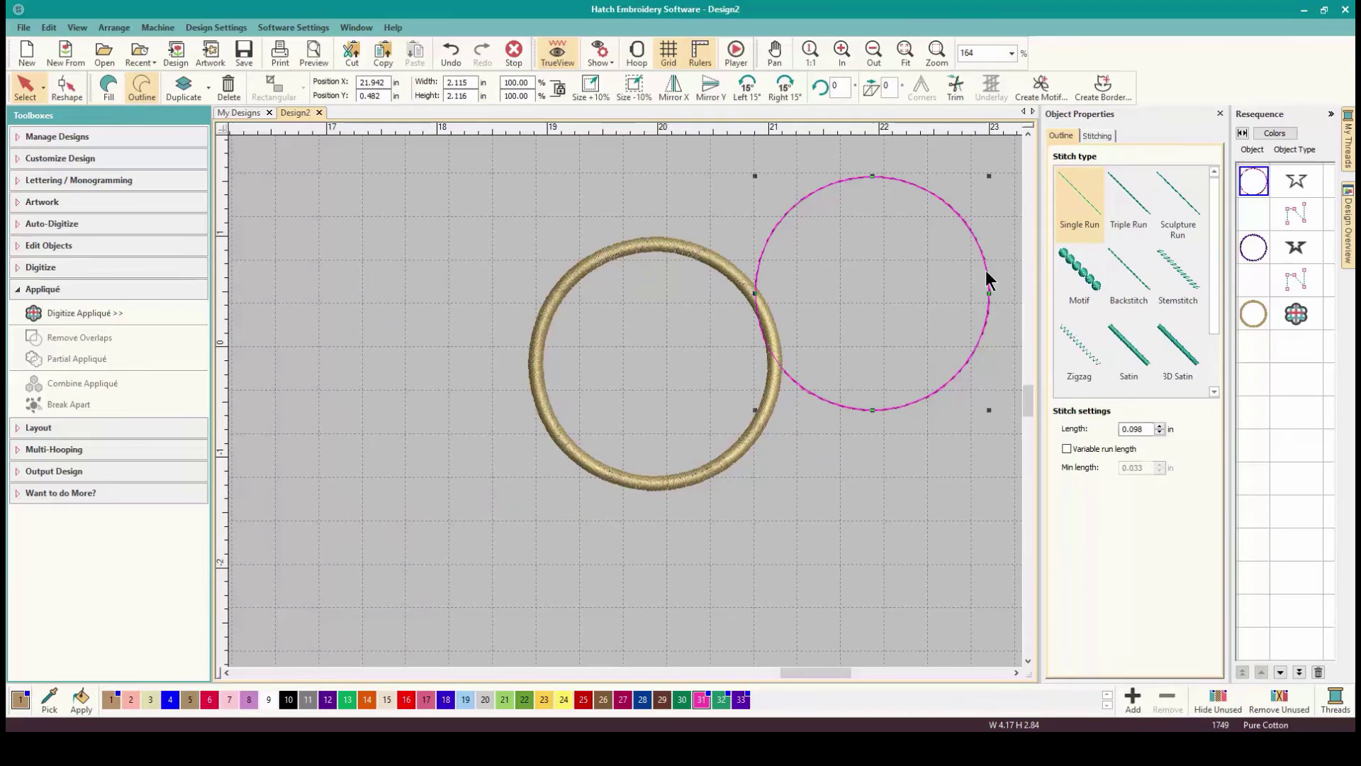
key(ctrl+z)
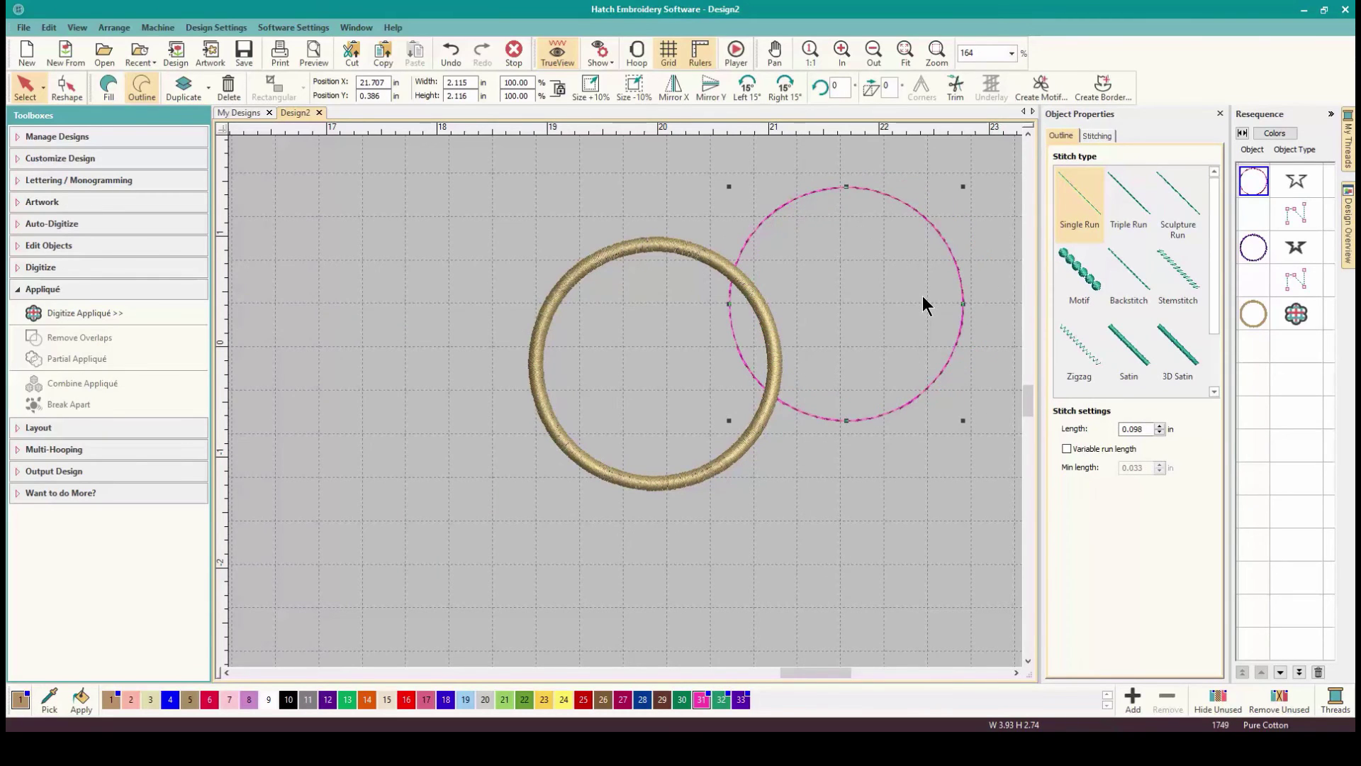
key(Delete)
click(759, 307)
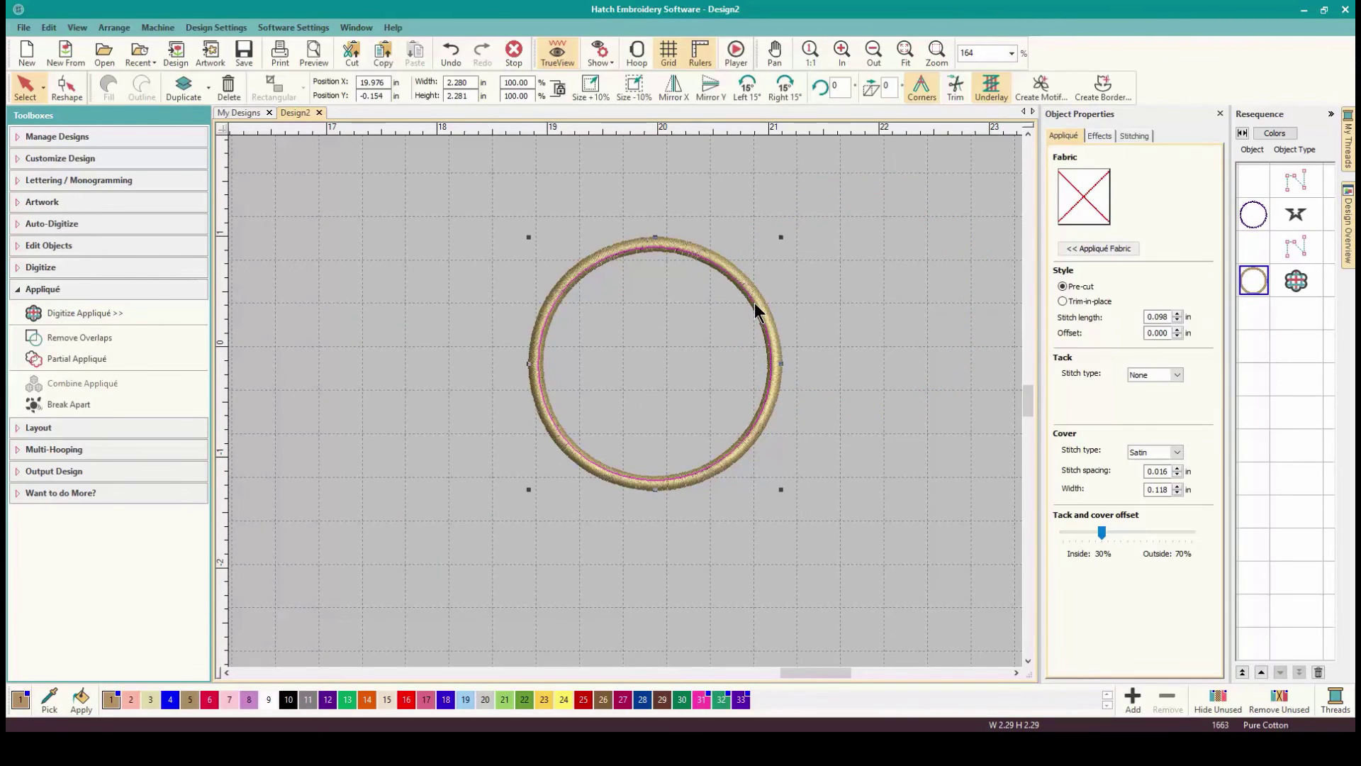
click(866, 393)
drag(437, 219, 918, 589)
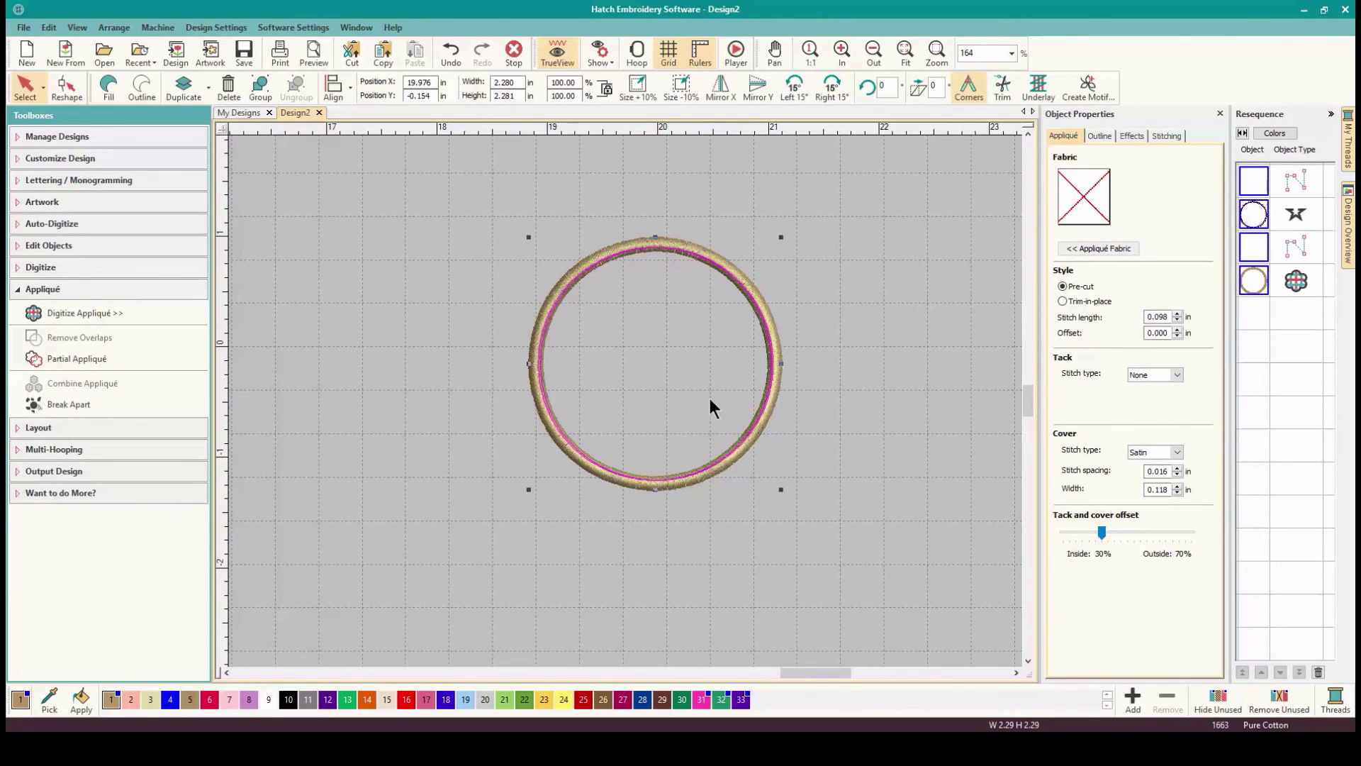
click(840, 395)
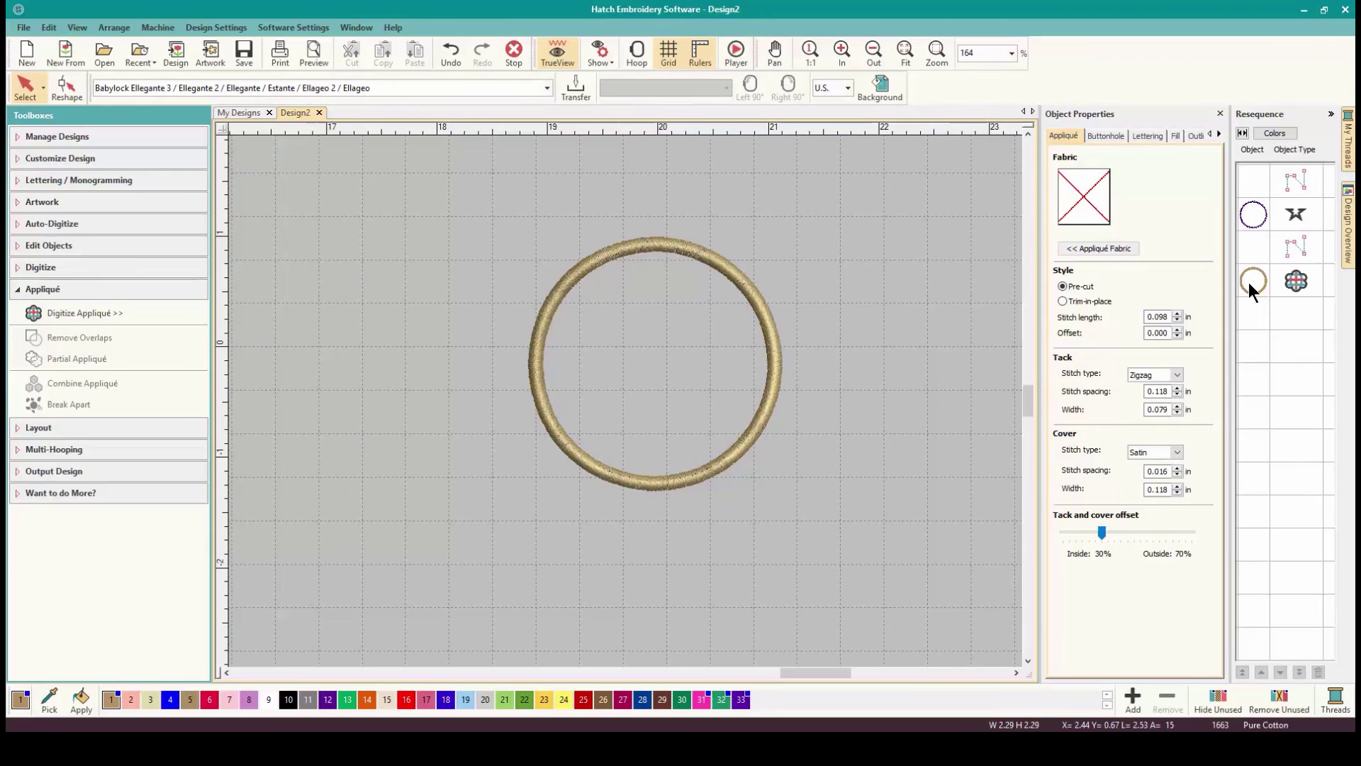